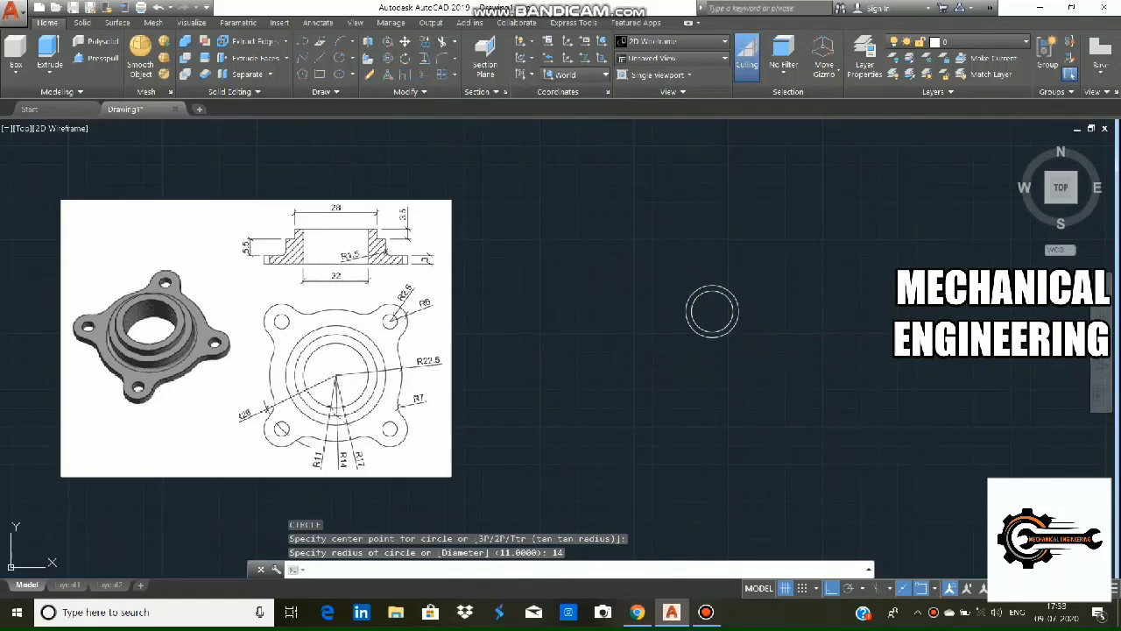
# Step: Draw a circle of radius 17 concentric with the two existing circles
pyautogui.press('Return')
pyautogui.click(712, 310)
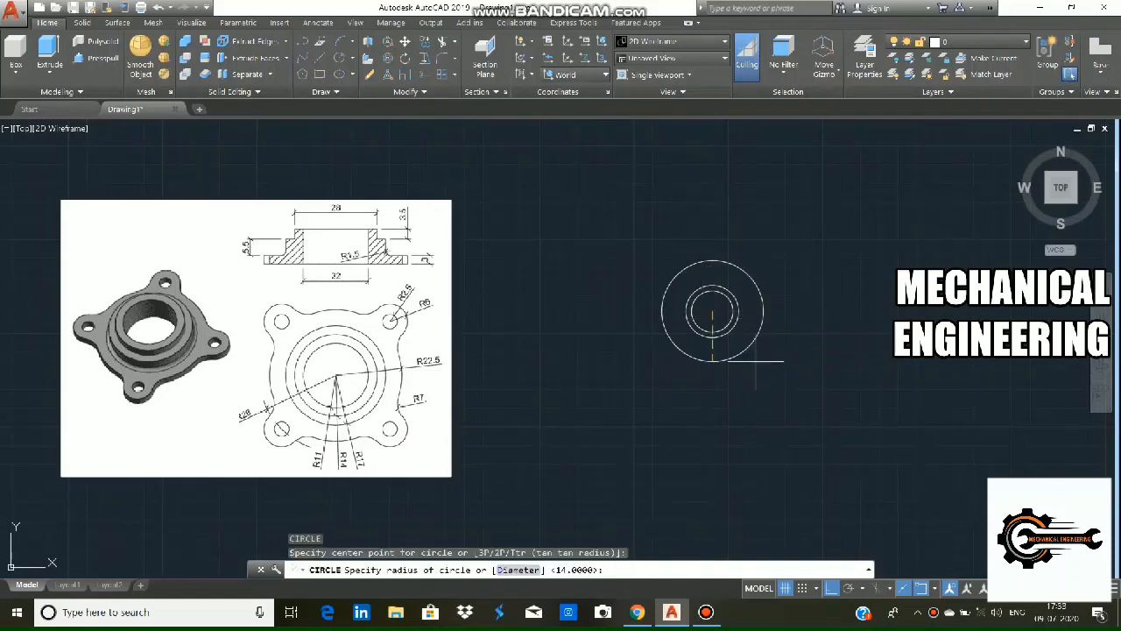
pyautogui.write('17')
pyautogui.press('Return')
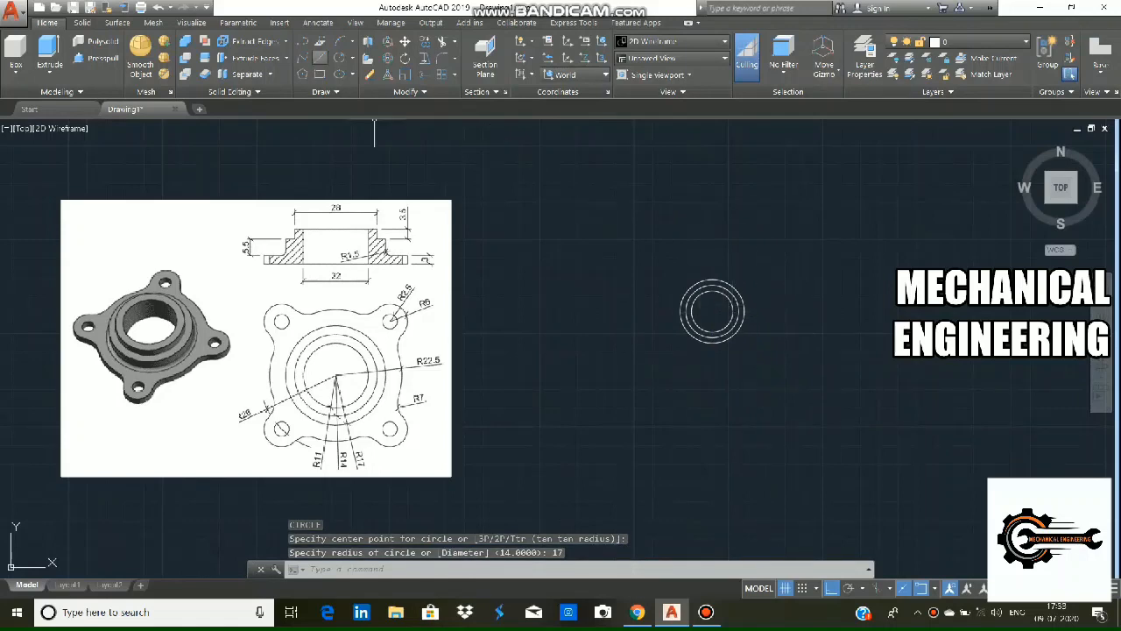
# Step: Draw a horizontal construction line 26 units long from the circles' common centre towards the right
pyautogui.click(321, 57)
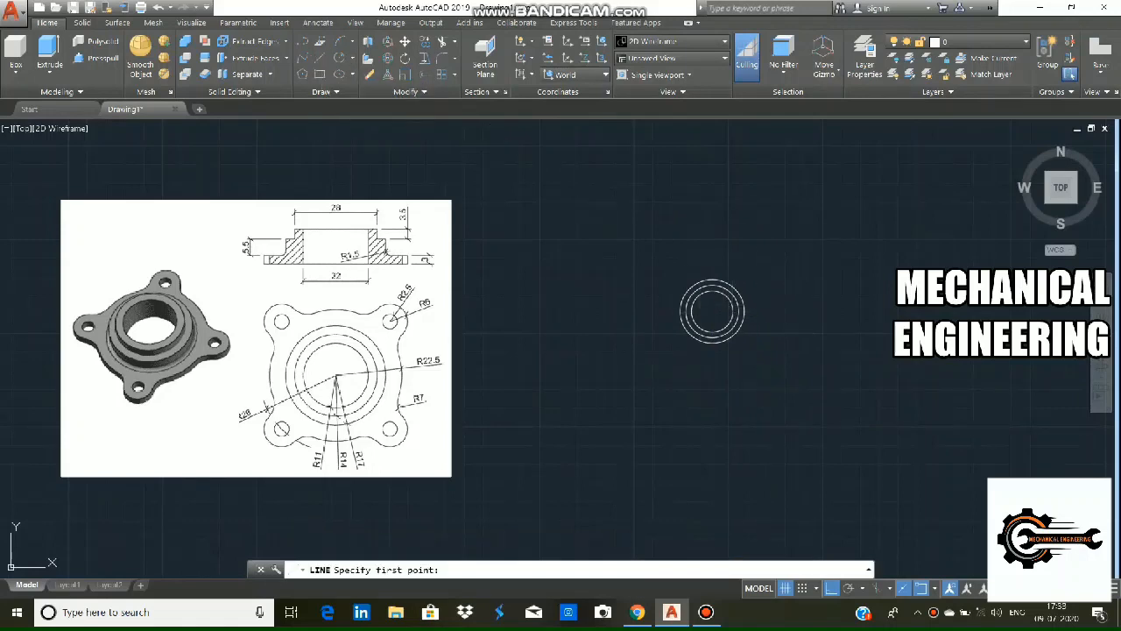
pyautogui.click(713, 310)
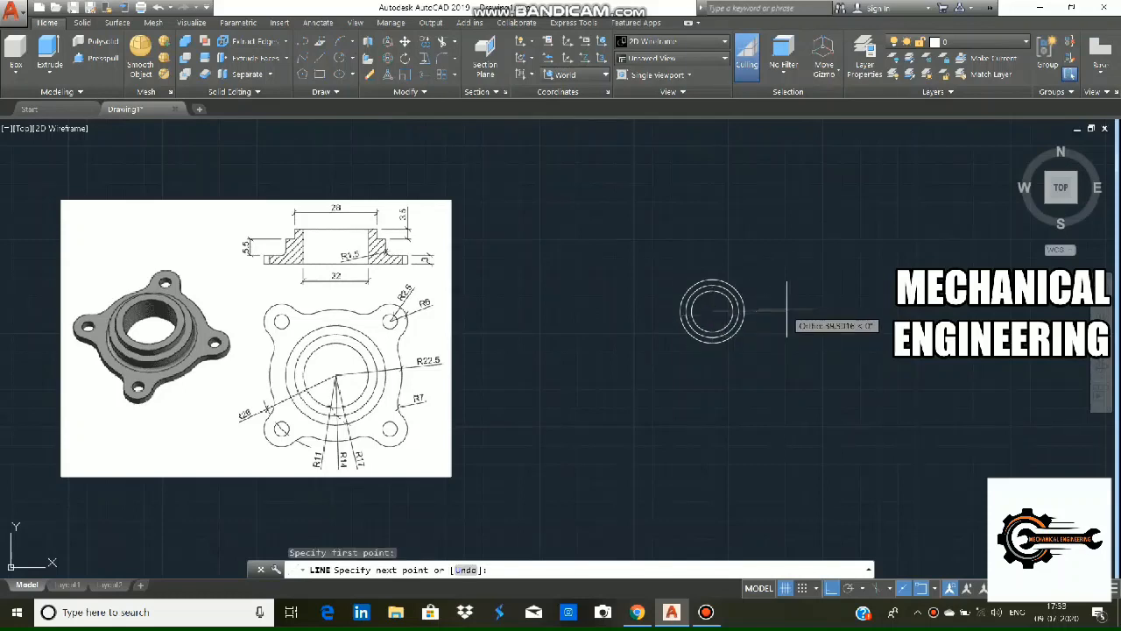
pyautogui.write('20')
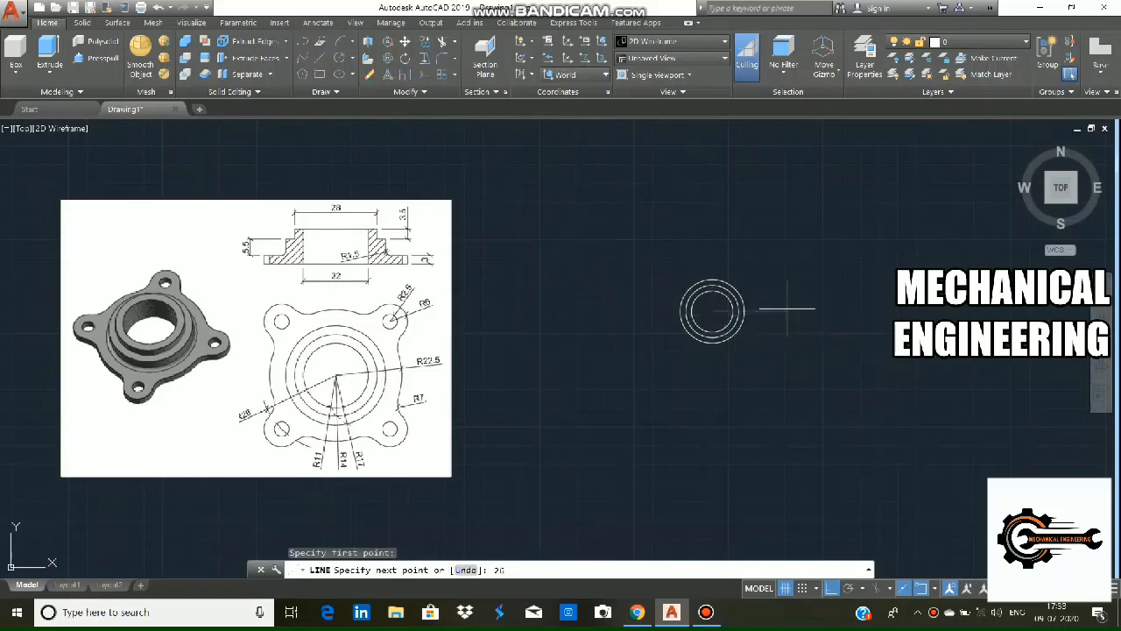
pyautogui.press('Return')
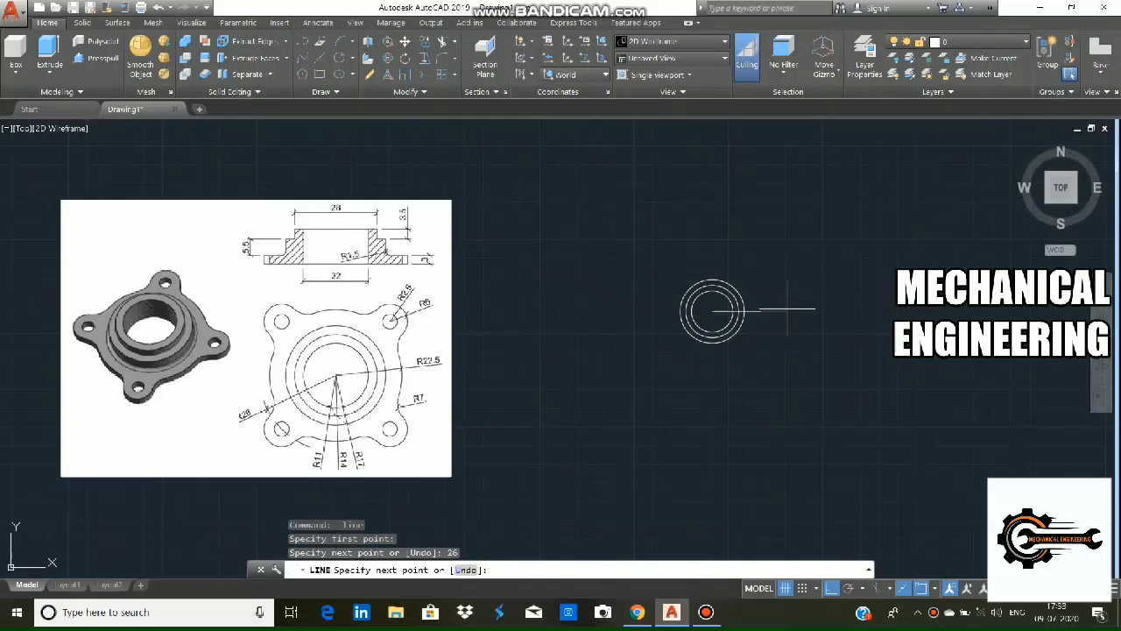
pyautogui.rightClick(809, 366)
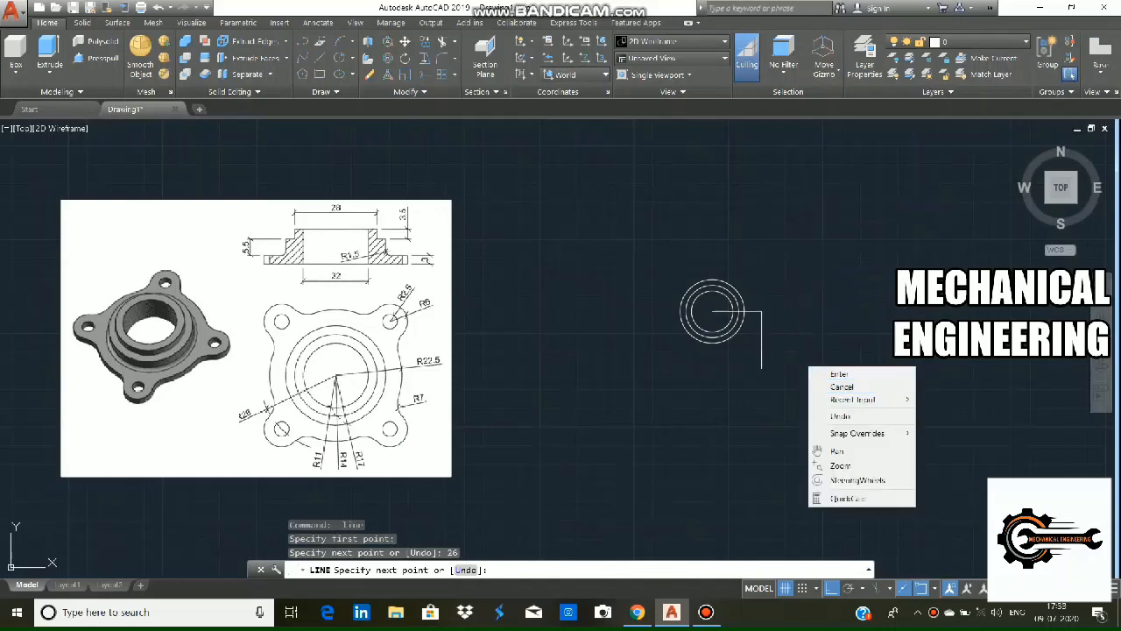
pyautogui.click(833, 374)
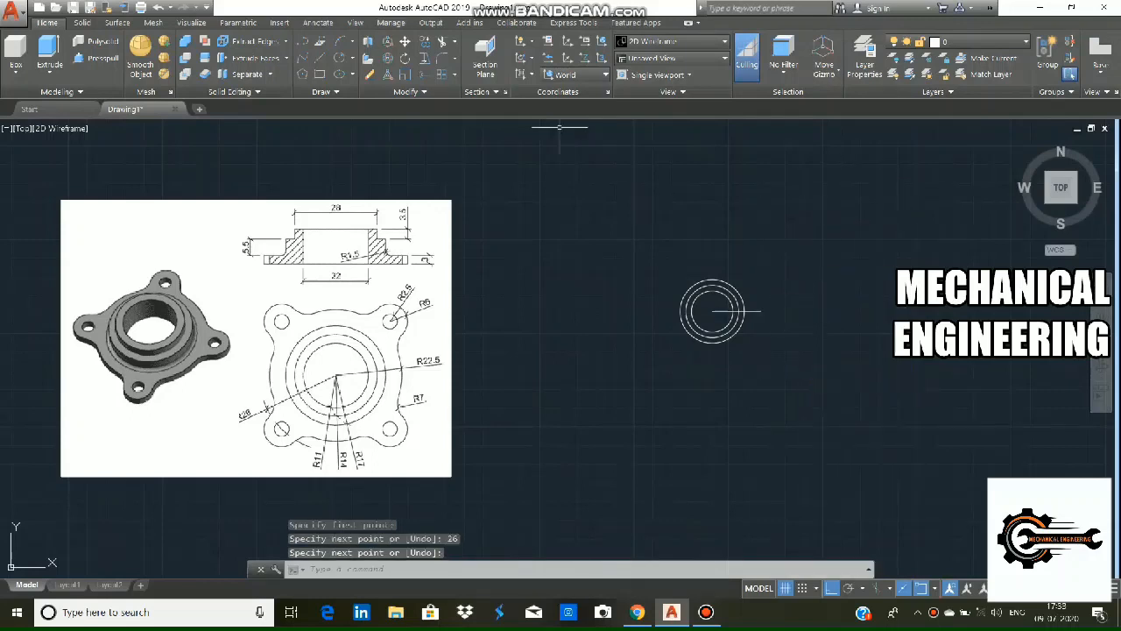
# Step: Draw a circle of radius 6 centred on the outer end of the construction line
pyautogui.click(352, 57)
pyautogui.click(372, 106)
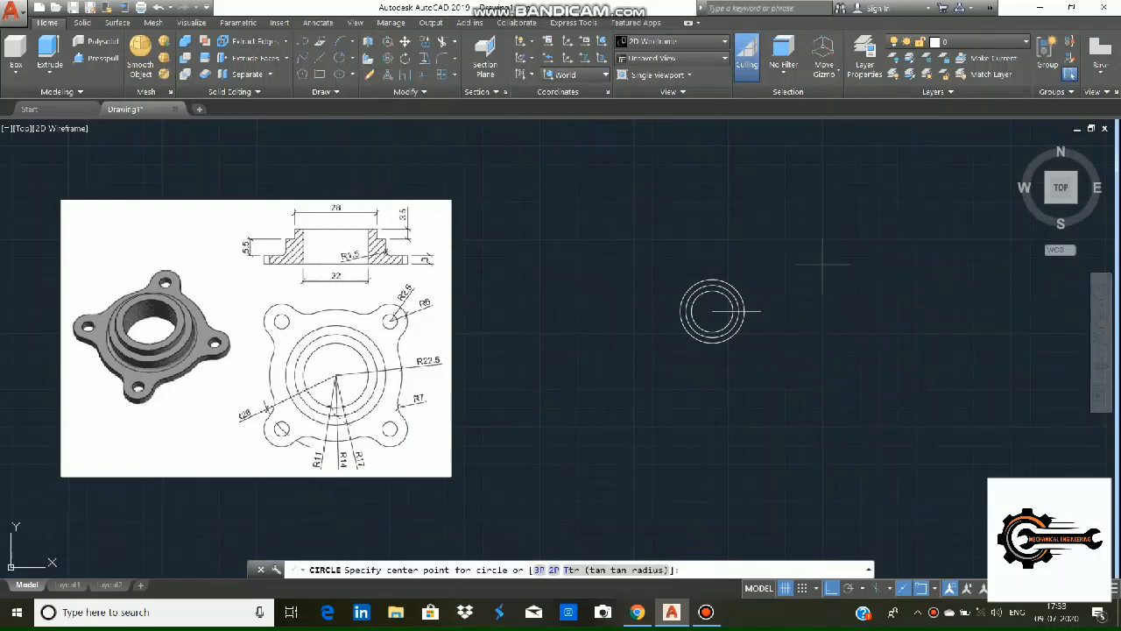
pyautogui.click(760, 311)
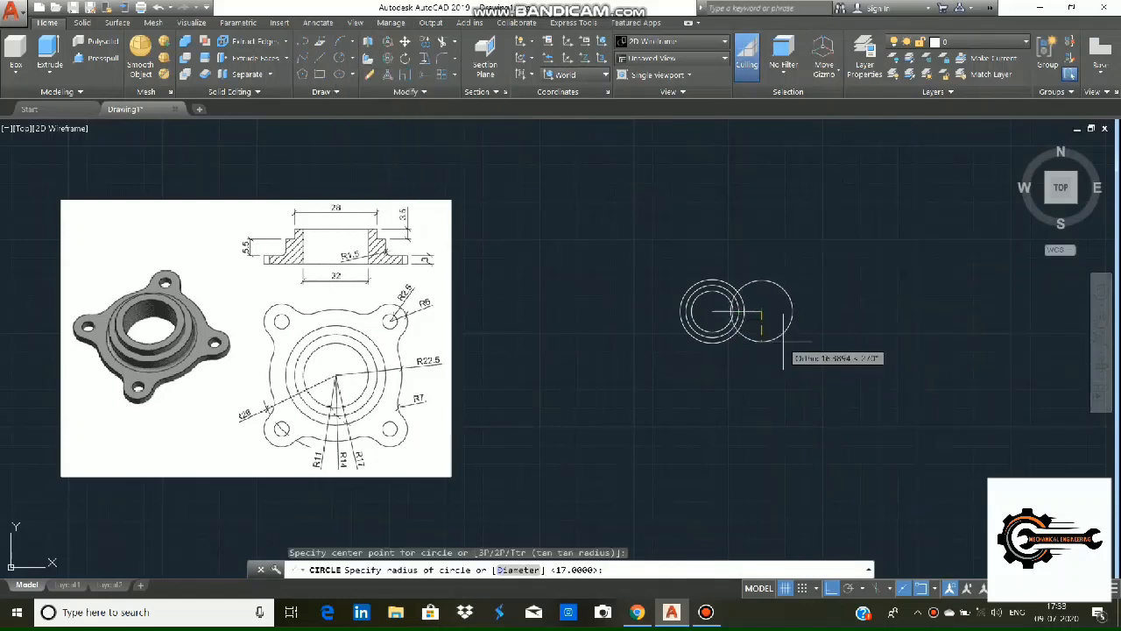
pyautogui.write('6')
pyautogui.press('Return')
# Step: Draw a hole circle of radius 2.5 concentric with the radius 6 lug circle
pyautogui.press('Return')
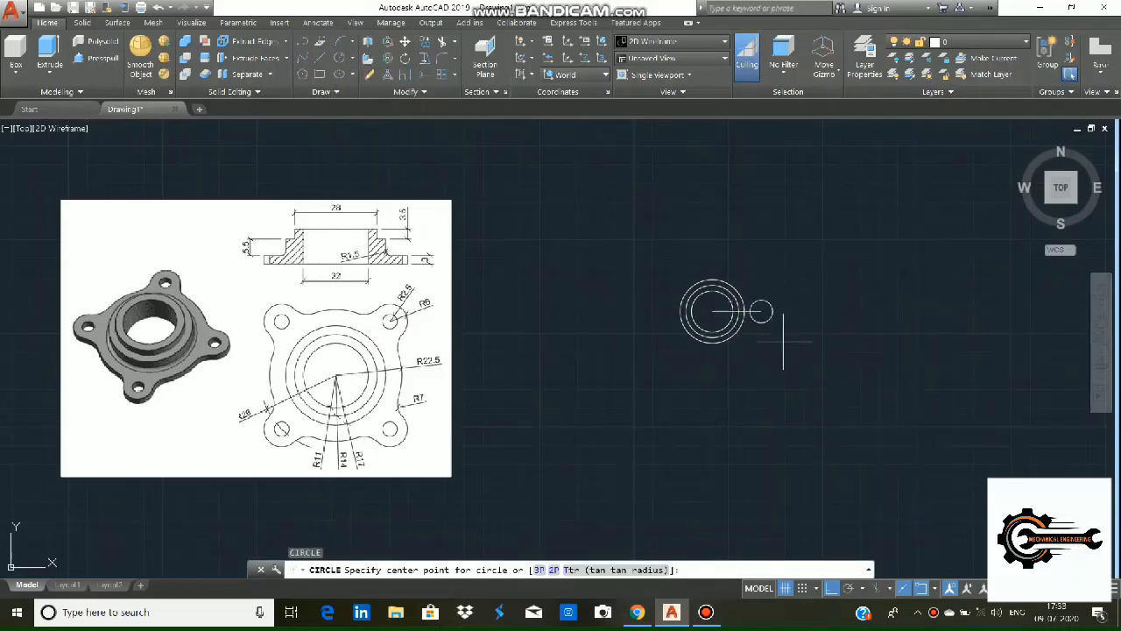
pyautogui.click(761, 312)
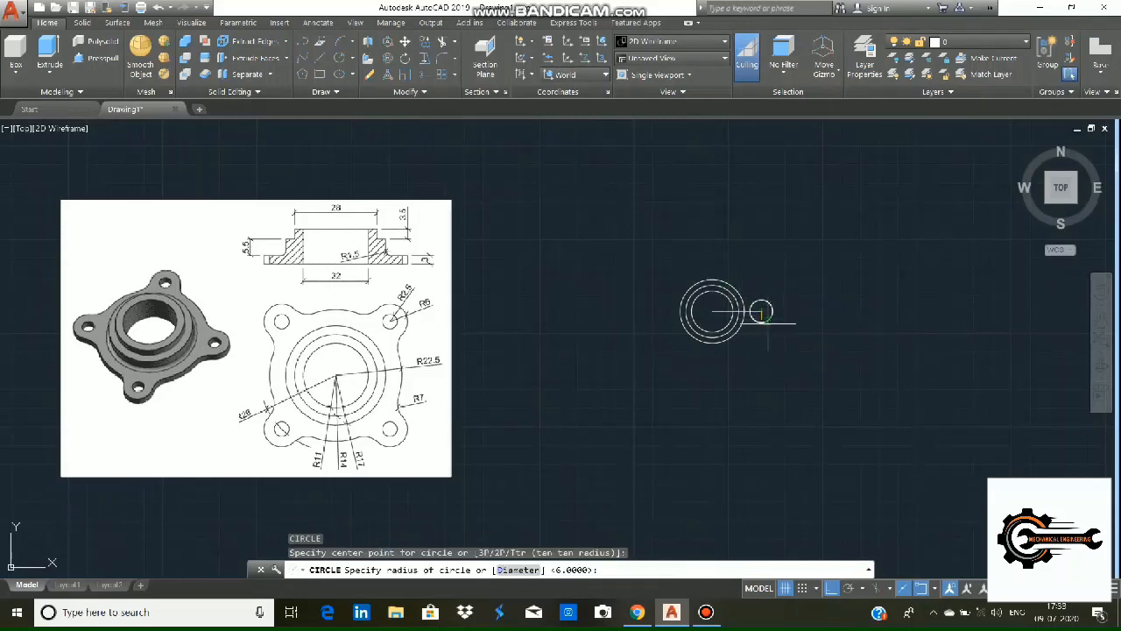
pyautogui.write('3')
pyautogui.write('.5')
pyautogui.press('Return')
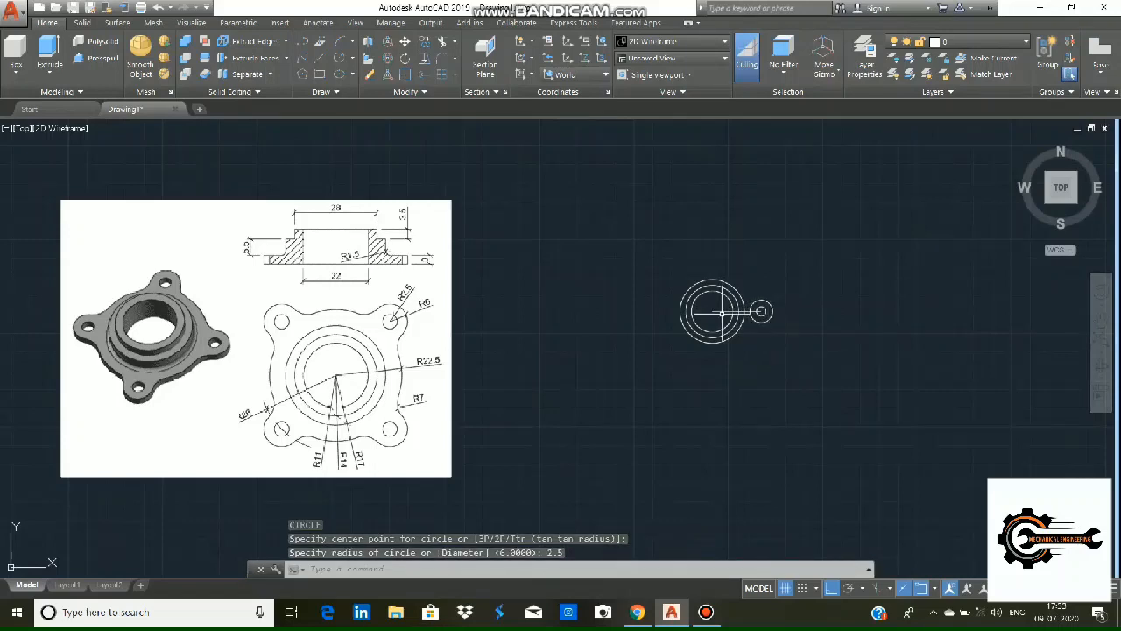
# Step: Delete the horizontal construction line between the main circles and the lug circles
pyautogui.click(726, 302)
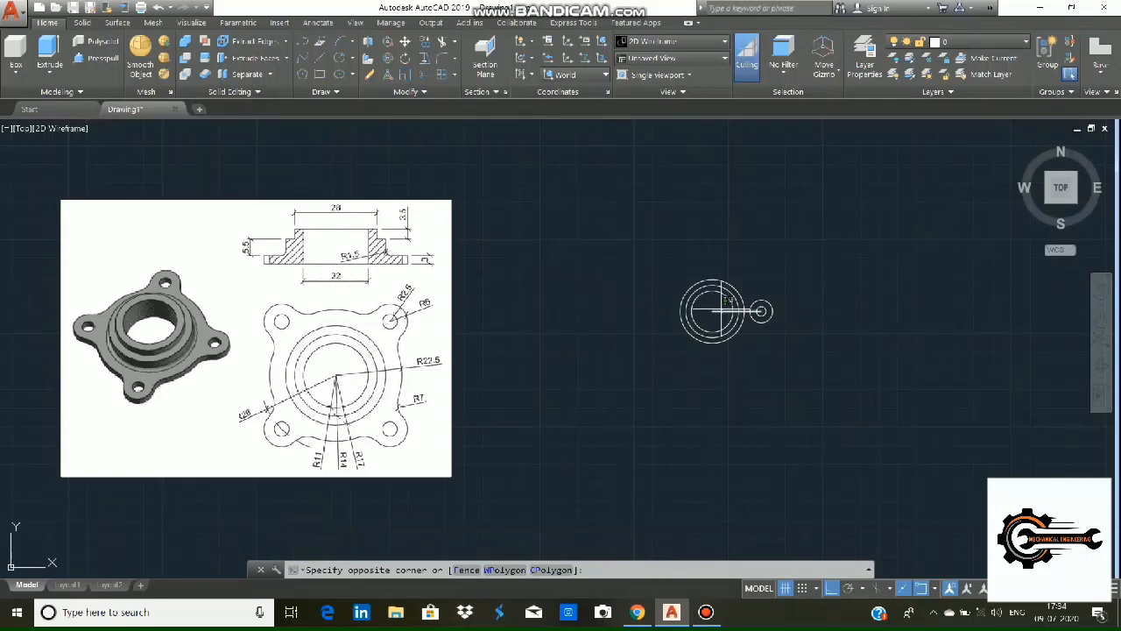
pyautogui.press('Escape')
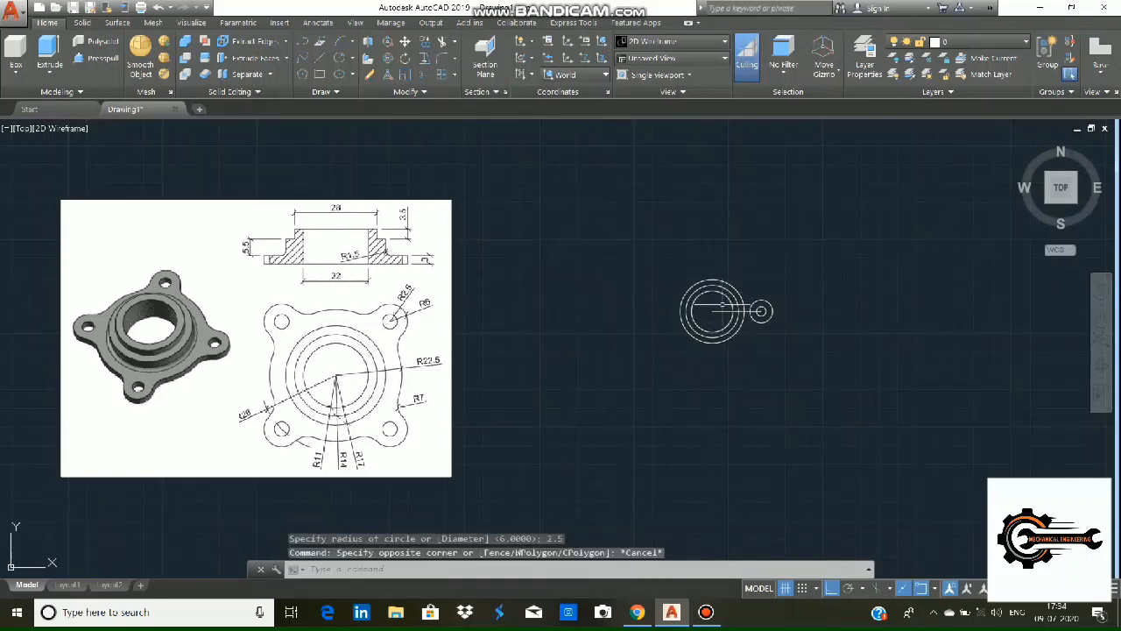
pyautogui.moveTo(725, 305); pyautogui.dragTo(718, 318)
pyautogui.press('Delete')
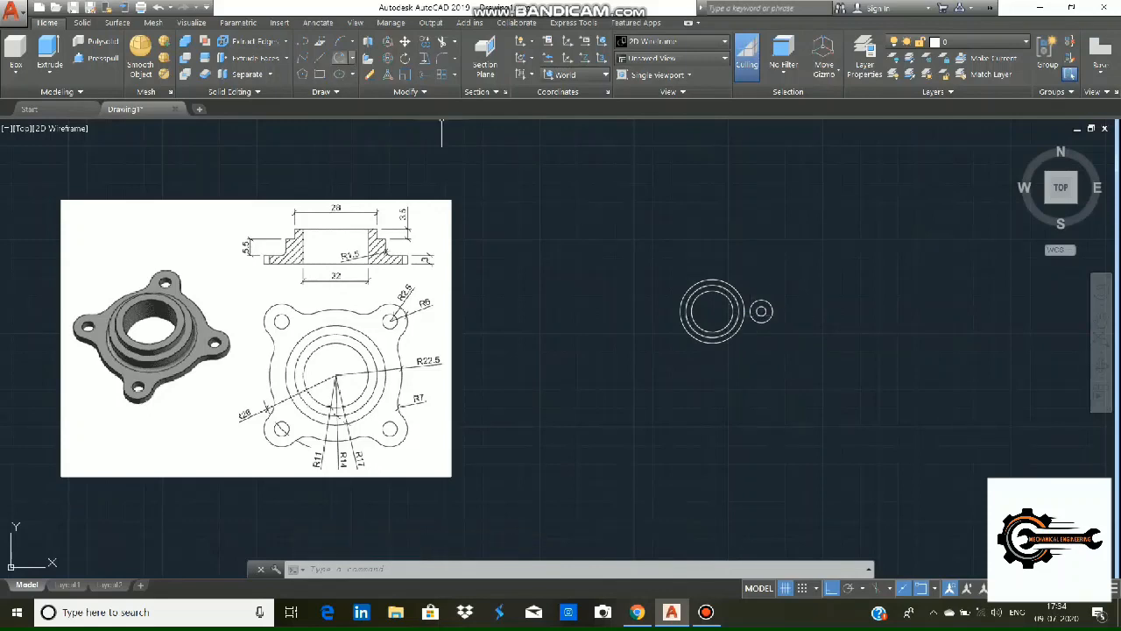
# Step: Draw the flange's outer circle with radius 22.5 around the centre of the main circles
pyautogui.click(352, 58)
pyautogui.click(346, 78)
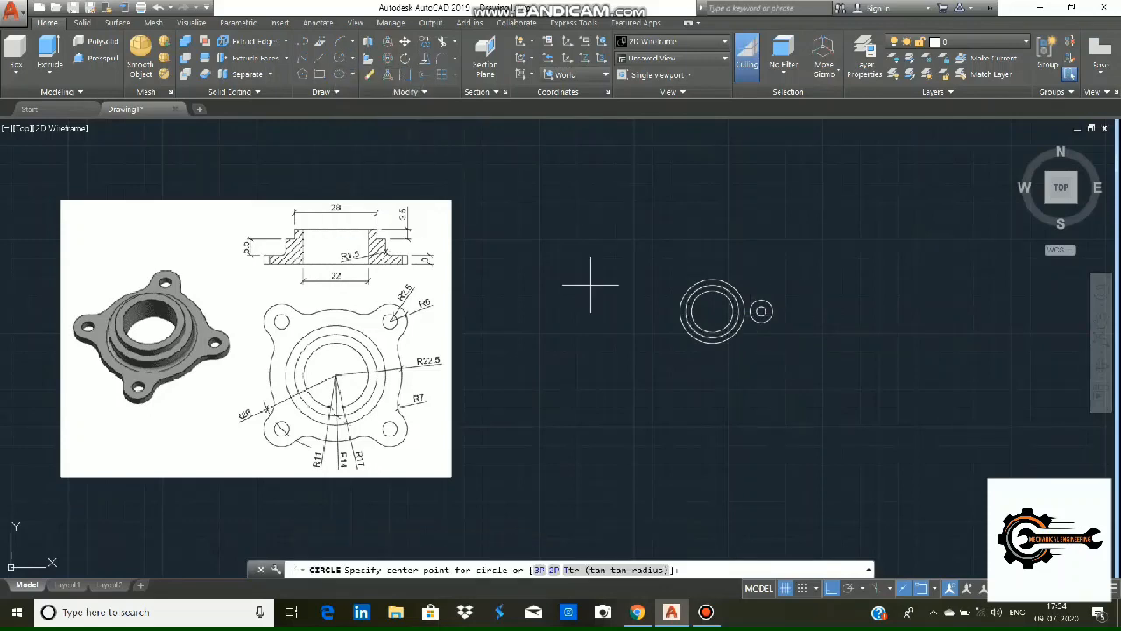
pyautogui.click(712, 310)
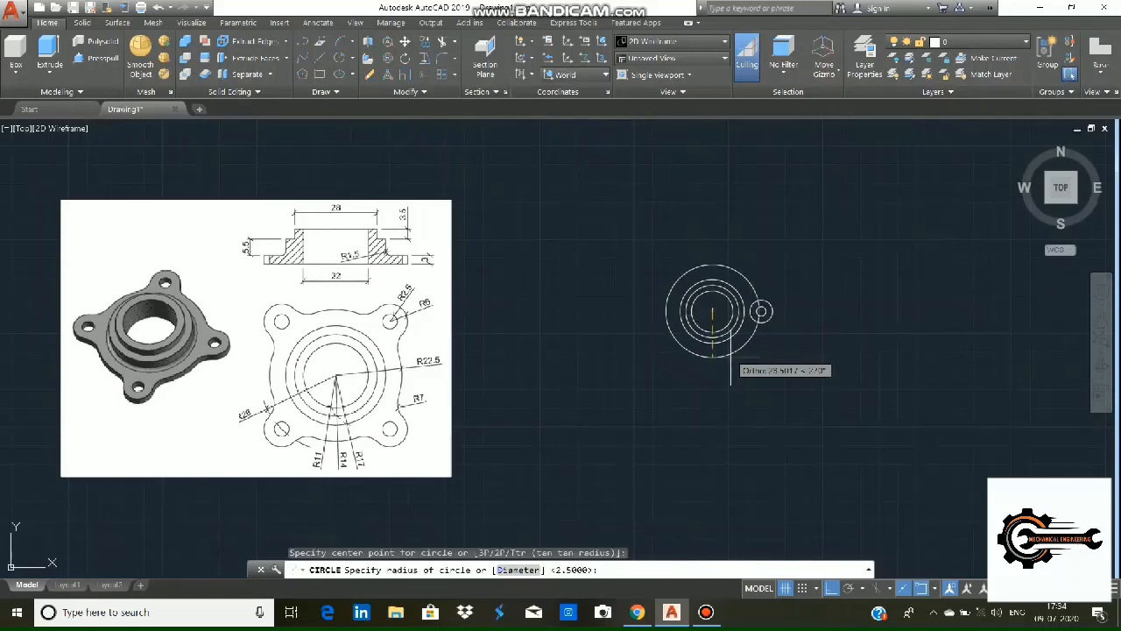
pyautogui.write('22')
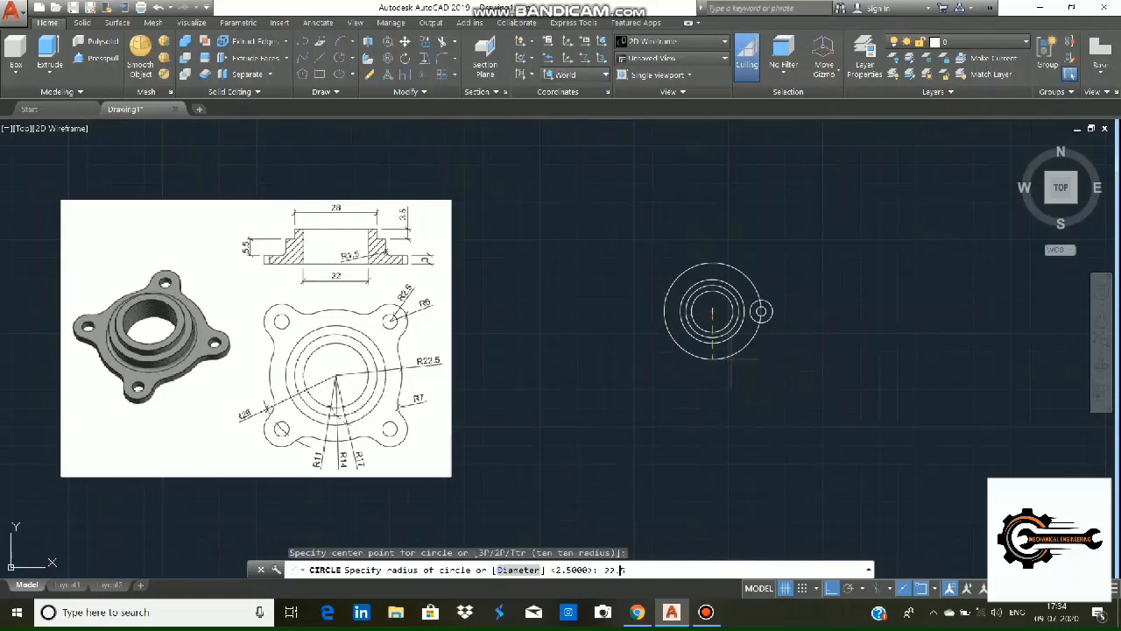
pyautogui.write('.5')
pyautogui.press('Return')
# Step: Fillet the upper junction between the radius 22.5 circle and the lug's outer circle with radius 7
pyautogui.scroll(2, 801, 263)
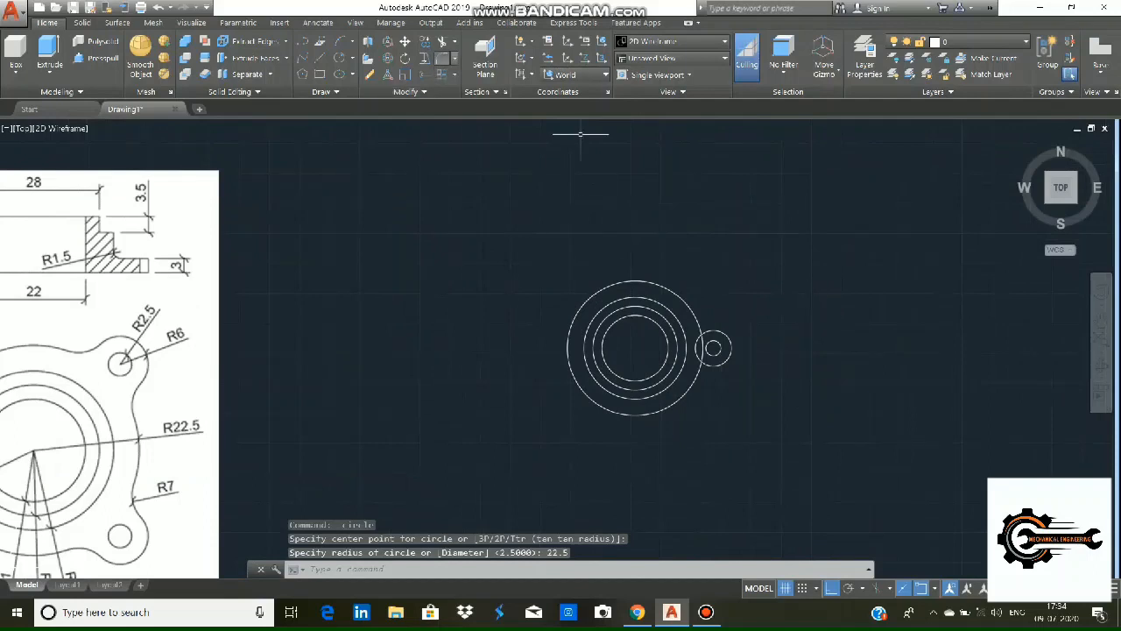
pyautogui.click(455, 59)
pyautogui.click(469, 80)
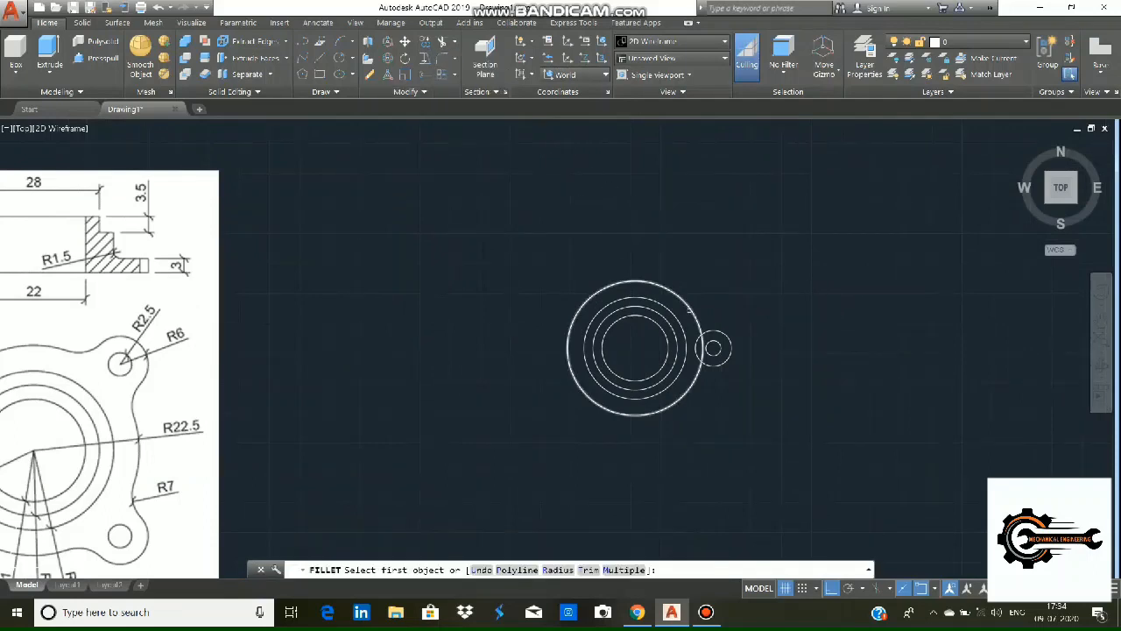
pyautogui.click(558, 570)
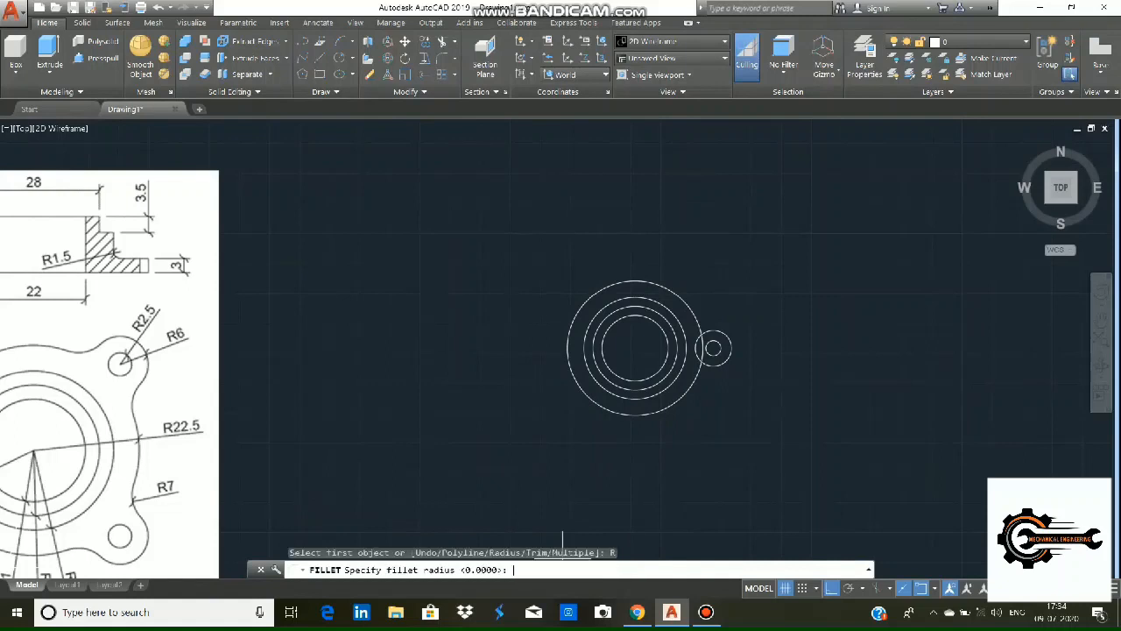
pyautogui.write('7')
pyautogui.press('Return')
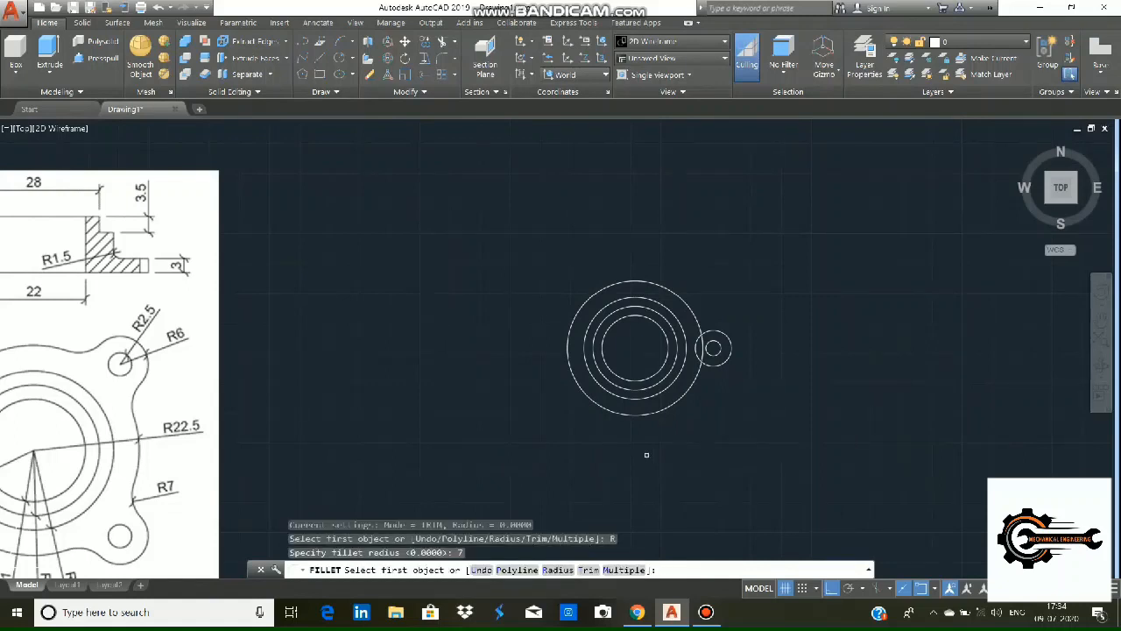
pyautogui.click(695, 310)
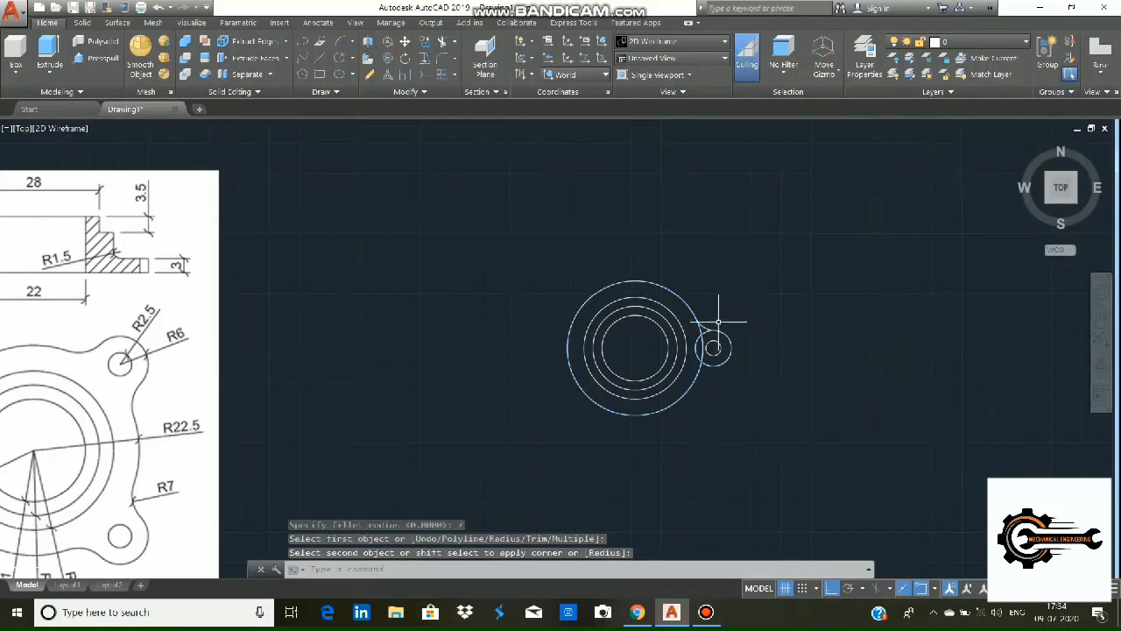
pyautogui.click(719, 321)
# Step: Fillet the lower junction between the flange's outer circle and the lug circle with the same radius
pyautogui.press('Return')
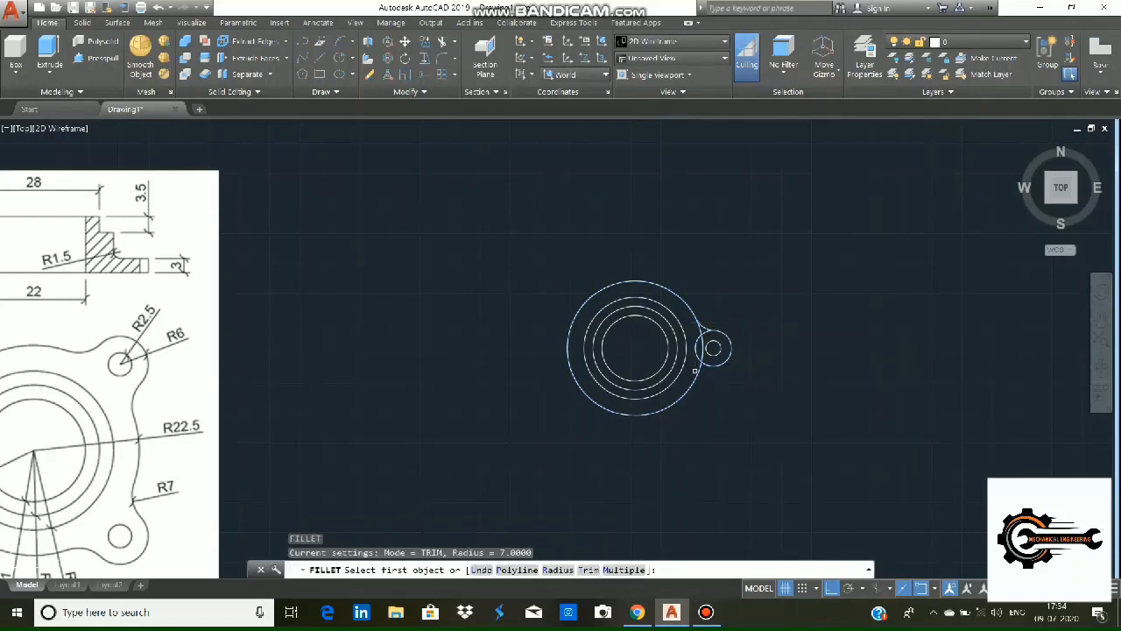
pyautogui.click(692, 389)
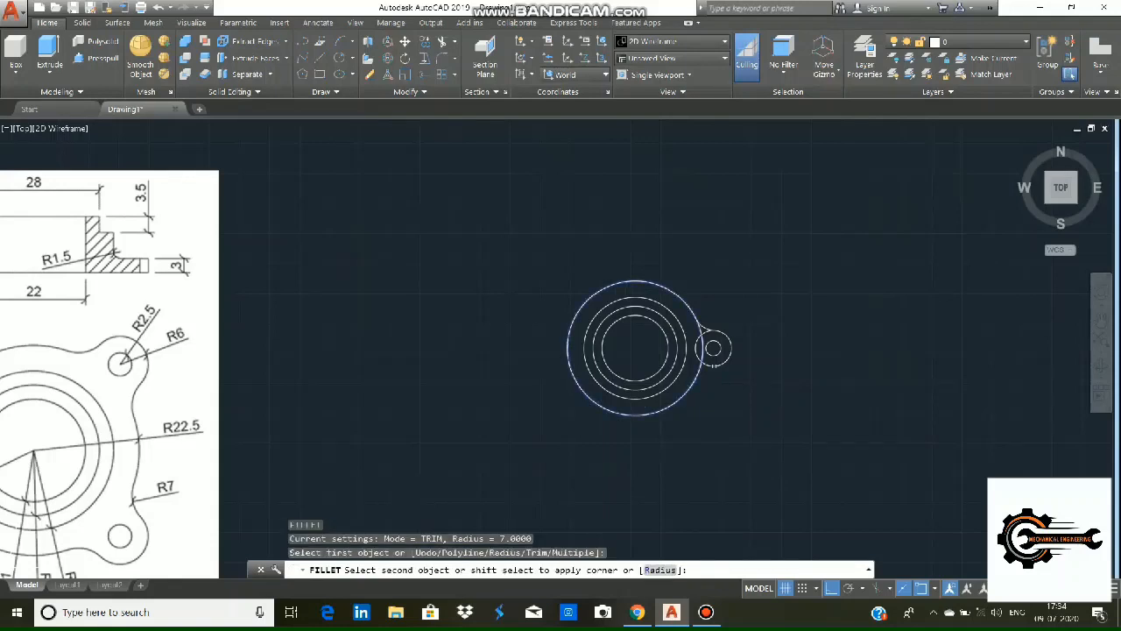
pyautogui.click(727, 347)
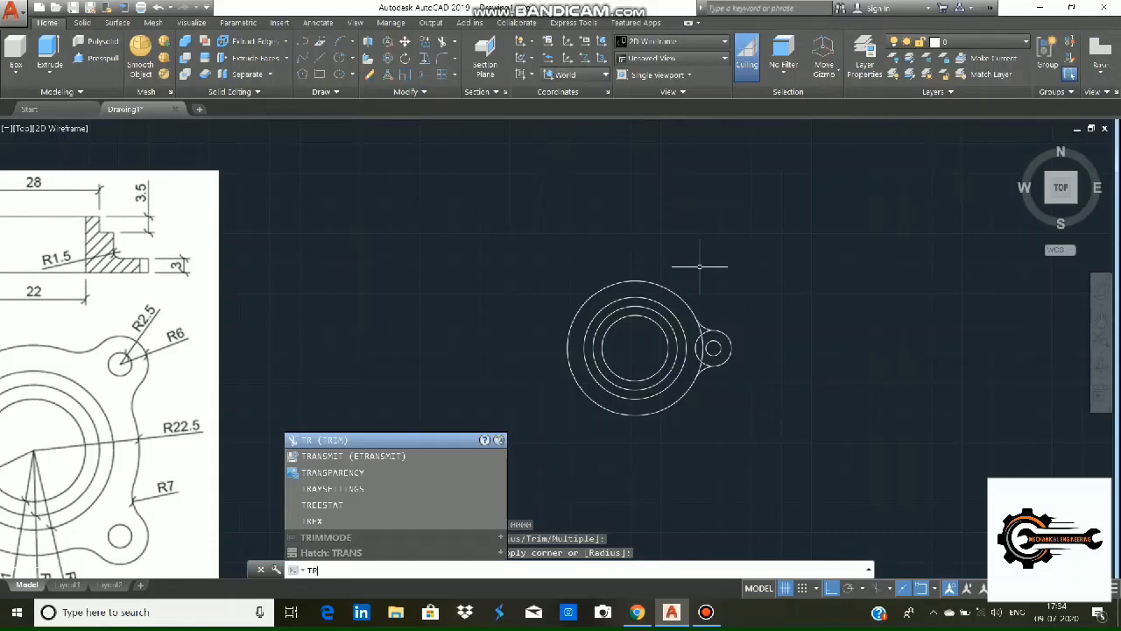
# Step: Trim the flange circle between the two lug fillets and delete the leftover inner arc of the lug circle
pyautogui.scroll(2, 618, 269)
pyautogui.press('Return')
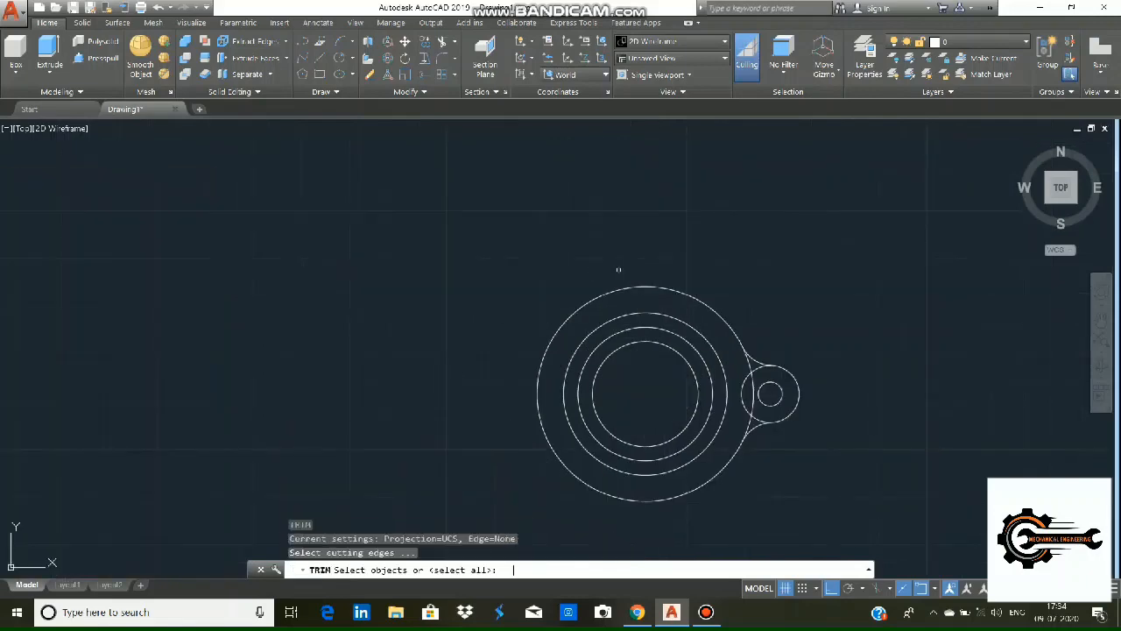
pyautogui.scroll(-3, 462, 341)
pyautogui.moveTo(420, 420)
pyautogui.mouseDown(button='middle')
pyautogui.moveTo(473, 318)
pyautogui.moveTo(598, 356)
pyautogui.mouseUp(button='middle')
pyautogui.scroll(-2, 687, 374)
pyautogui.scroll(2, 737, 372)
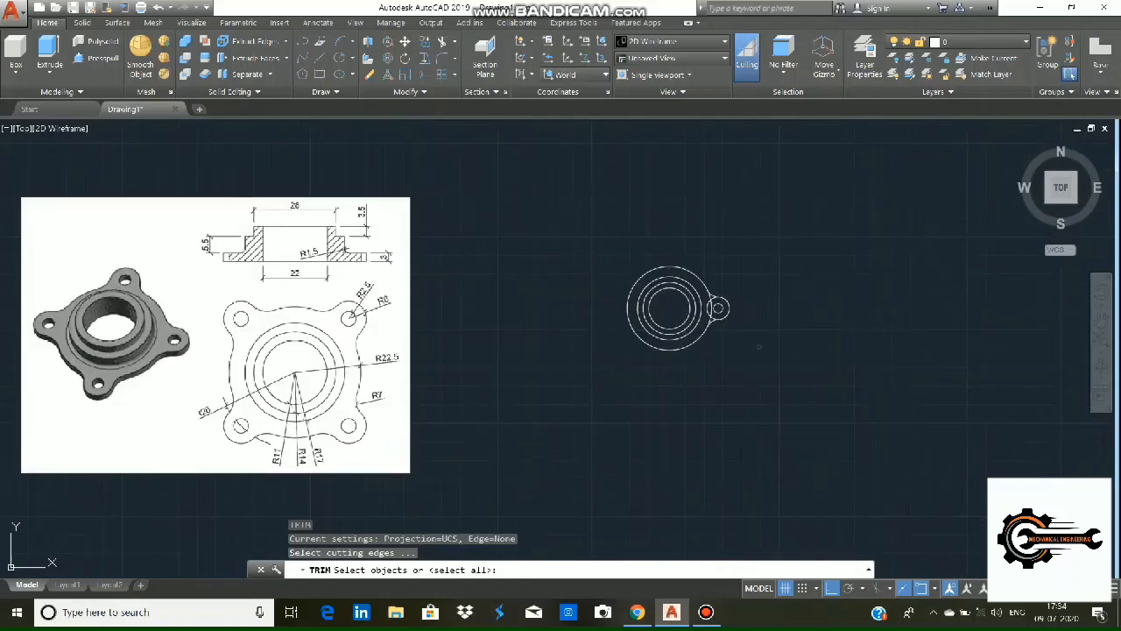
pyautogui.press('Return')
pyautogui.scroll(3, 741, 354)
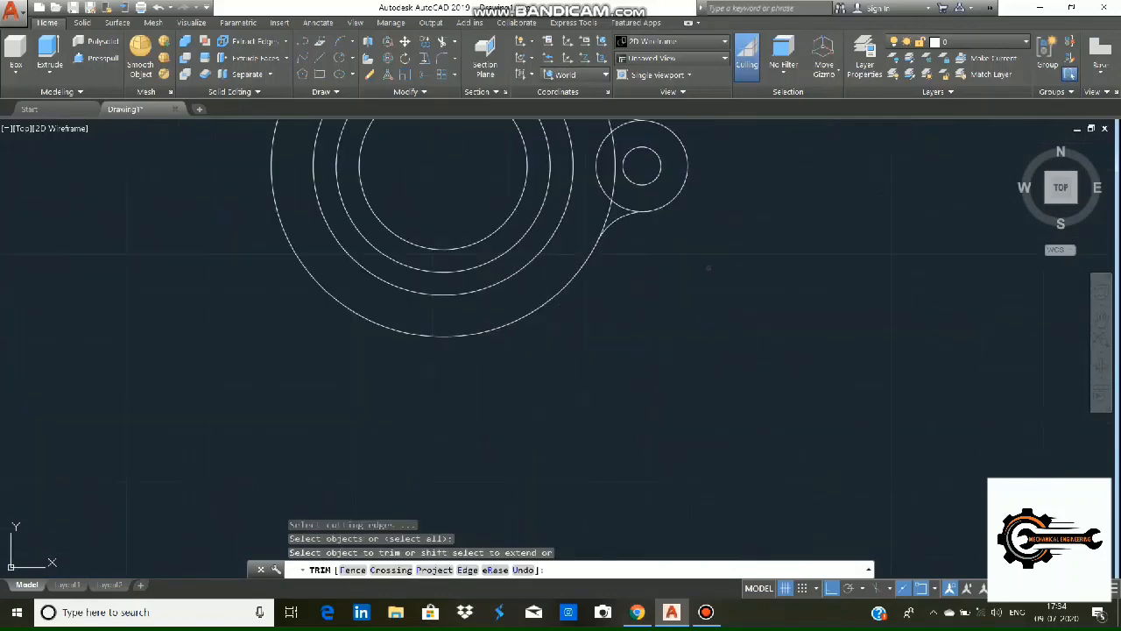
pyautogui.moveTo(701, 212); pyautogui.dragTo(721, 421, button='middle')
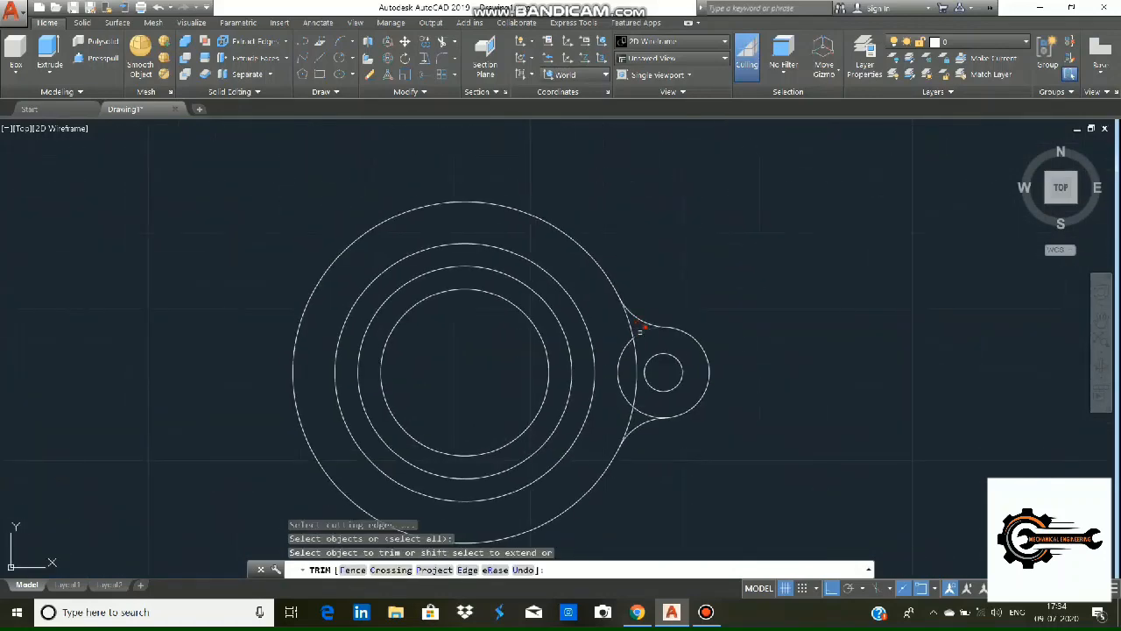
pyautogui.click(641, 328)
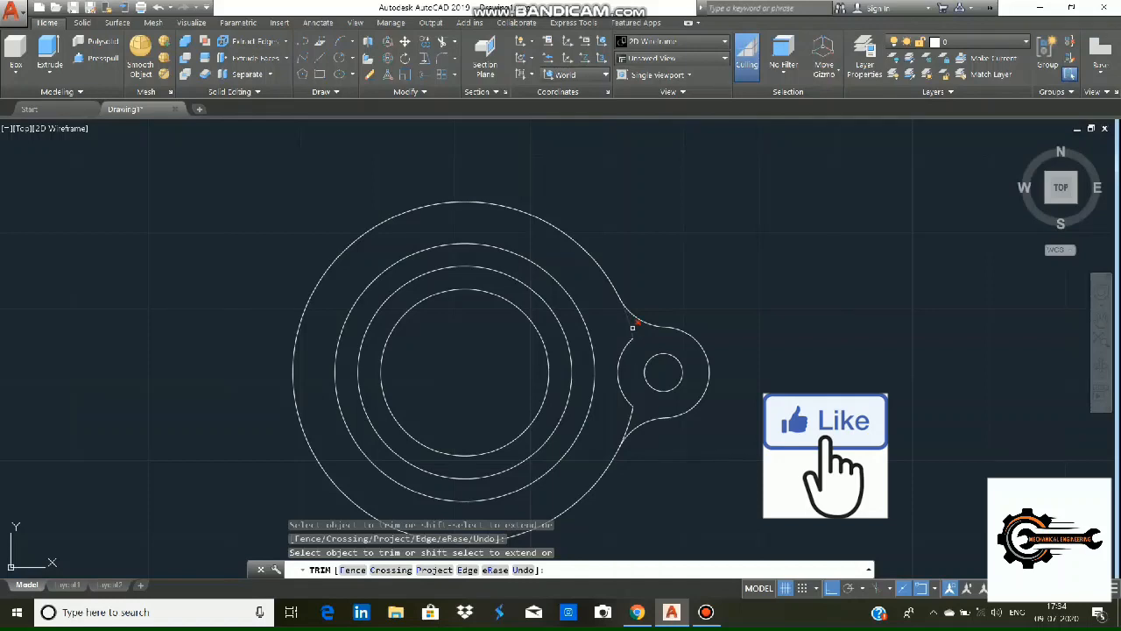
pyautogui.click(630, 407)
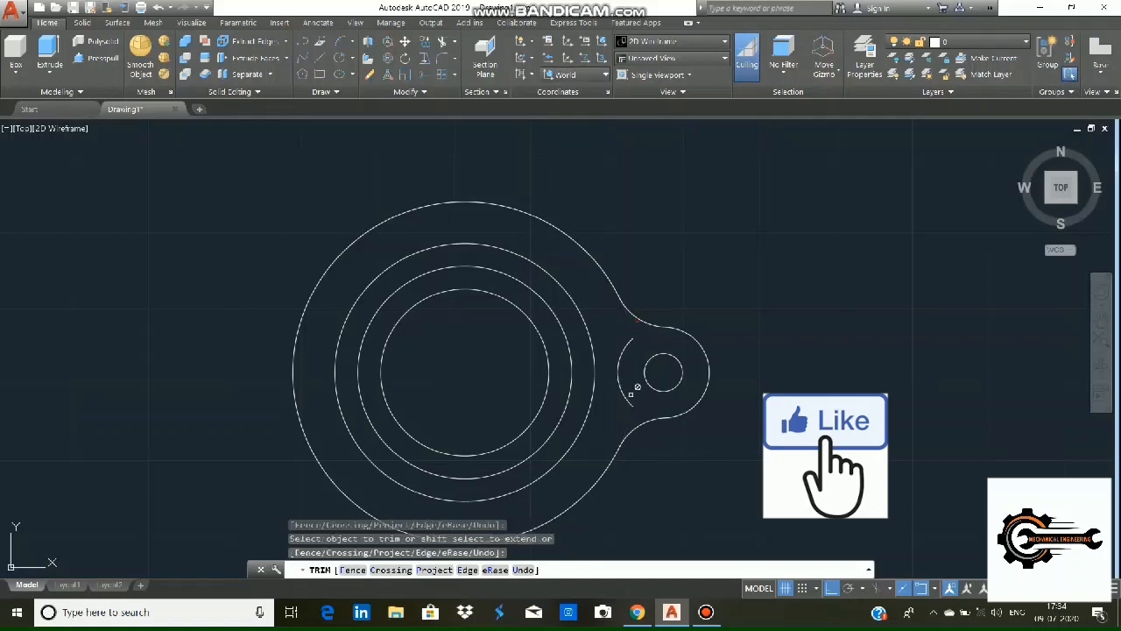
pyautogui.press('Escape')
pyautogui.moveTo(628, 354); pyautogui.dragTo(610, 381)
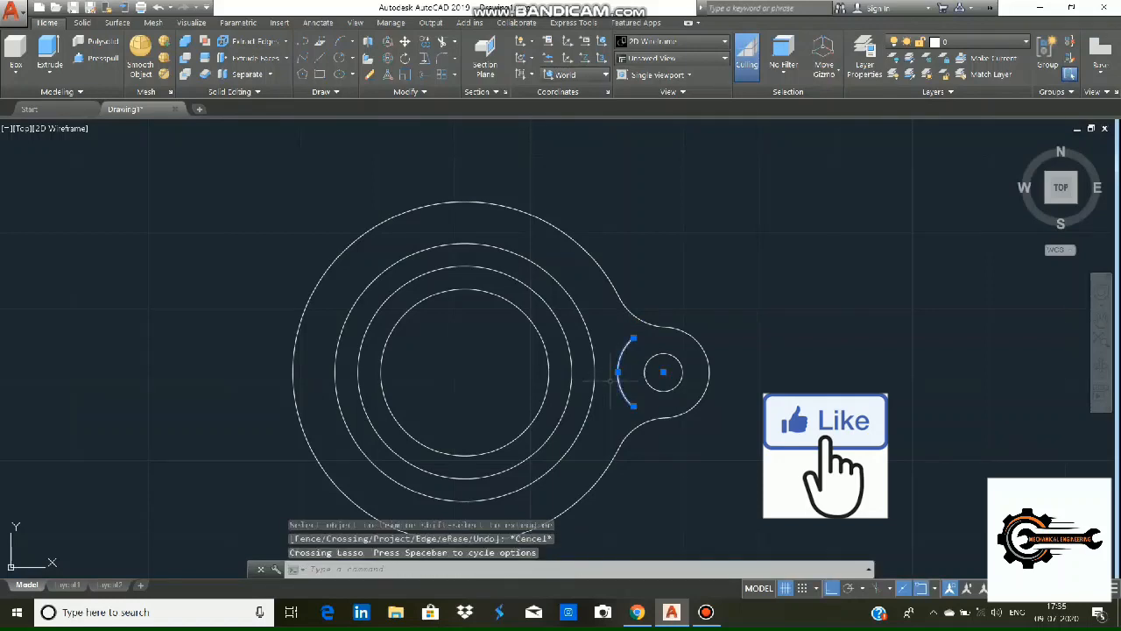
pyautogui.press('Delete')
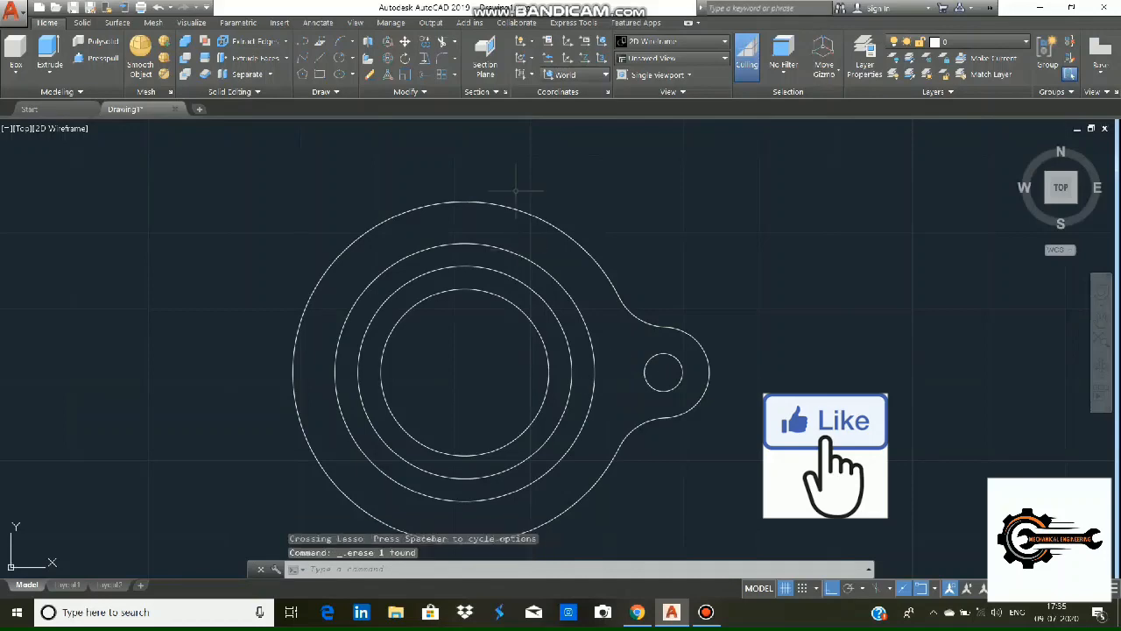
pyautogui.scroll(-5, 486, 315)
pyautogui.moveTo(399, 353); pyautogui.dragTo(631, 348, button='middle')
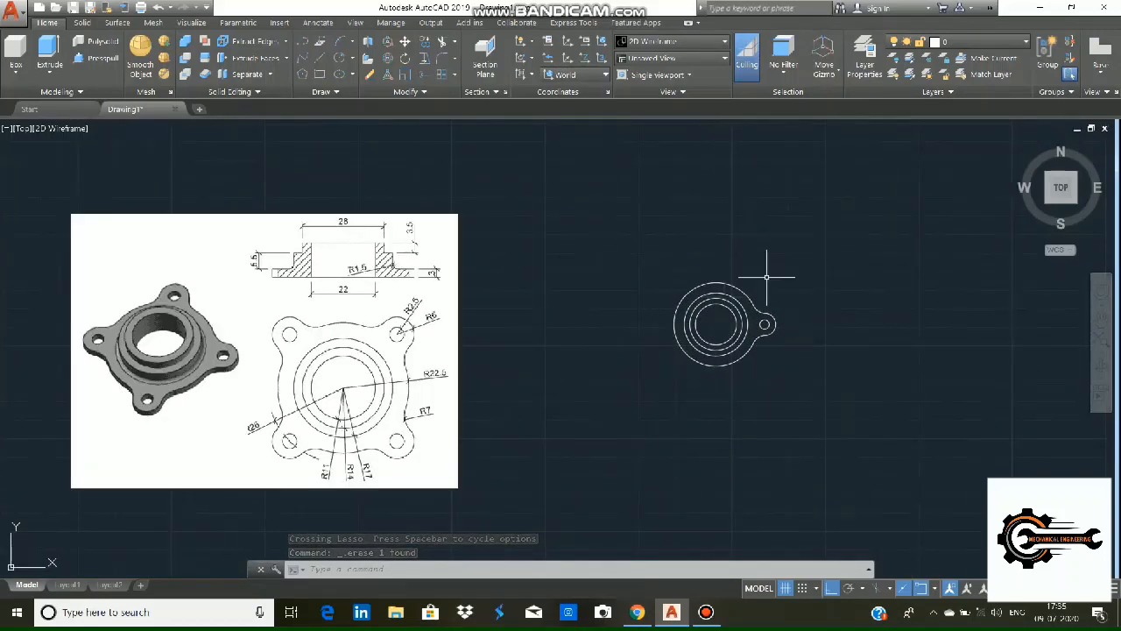
pyautogui.click(739, 290)
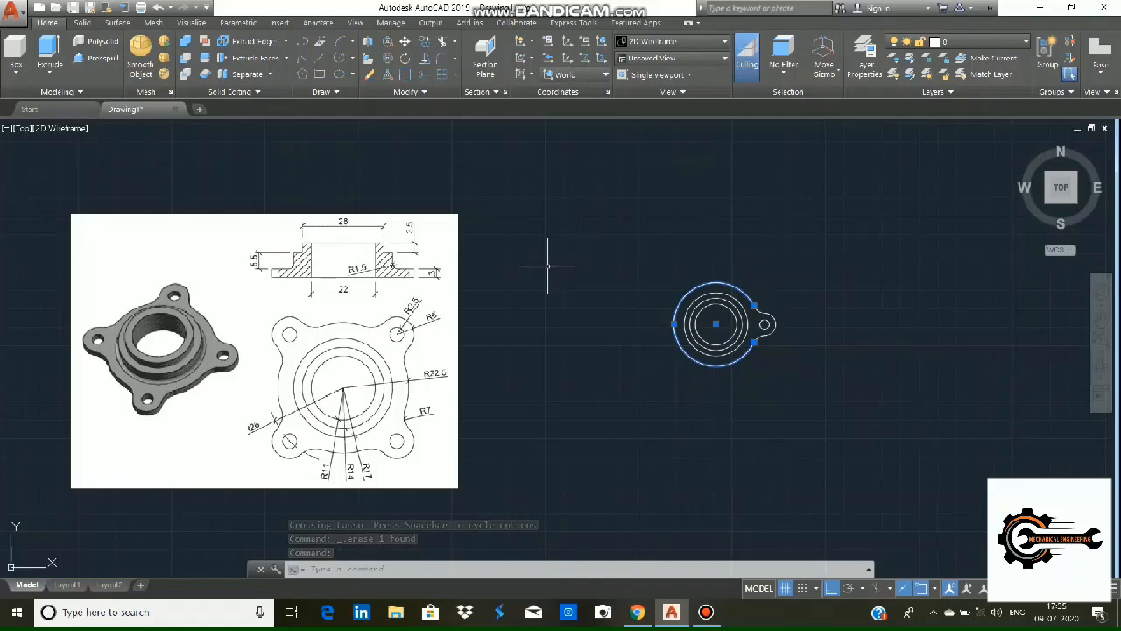
pyautogui.press('Escape')
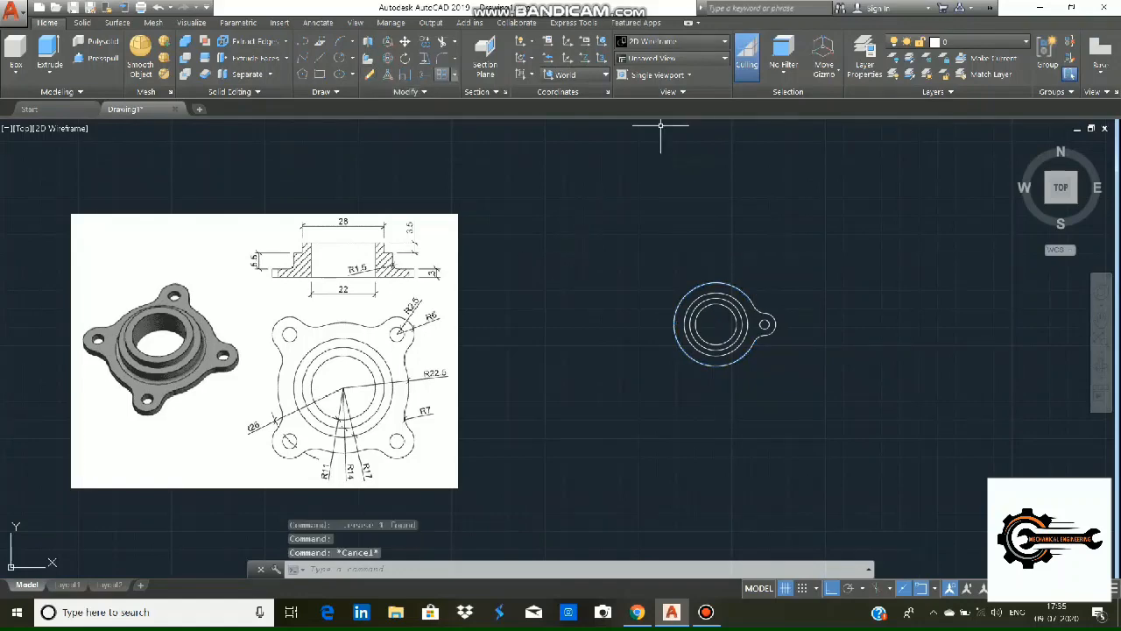
pyautogui.click(454, 75)
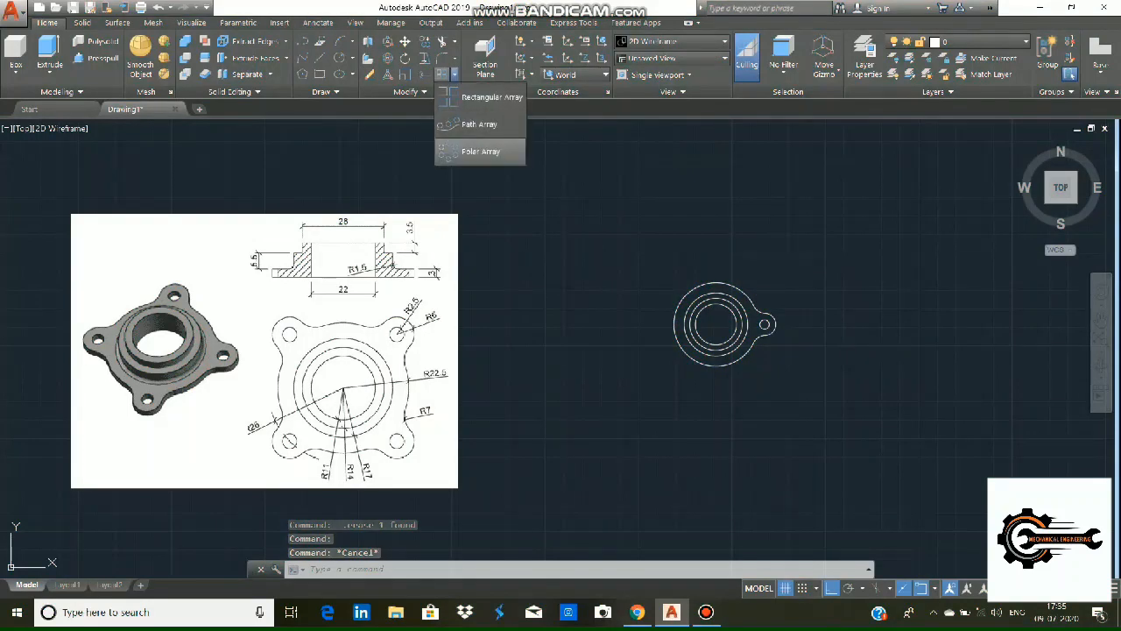
pyautogui.click(481, 150)
pyautogui.moveTo(753, 242)
pyautogui.mouseDown()
pyautogui.moveTo(655, 282)
pyautogui.moveTo(832, 465)
pyautogui.moveTo(681, 451)
pyautogui.moveTo(651, 277)
pyautogui.mouseUp()
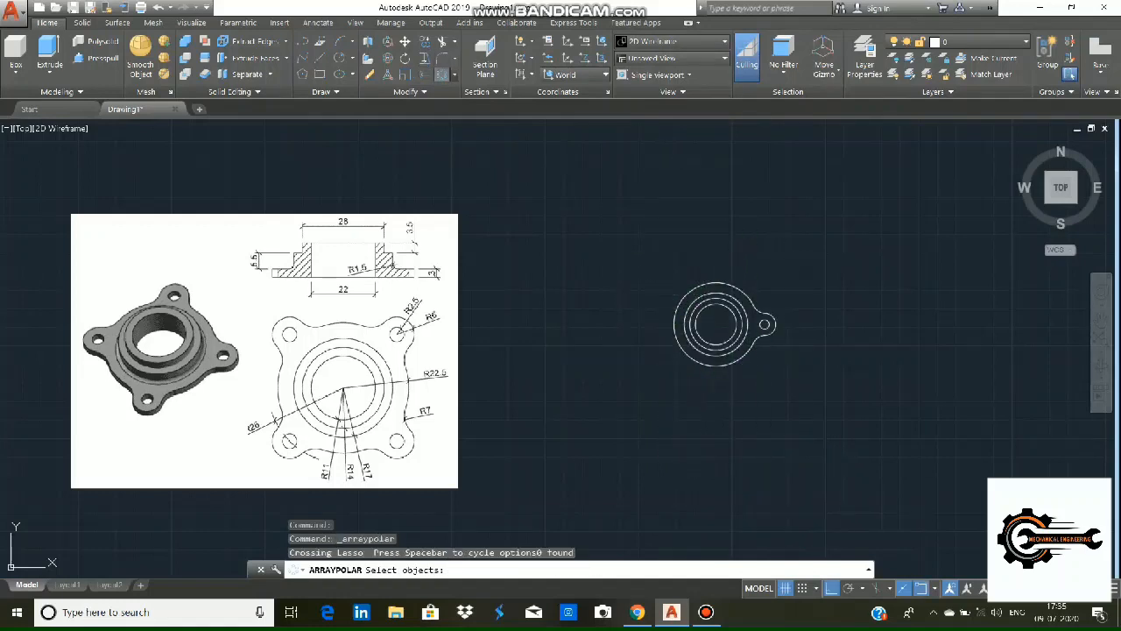
# Step: Polar-array the lug outline, its hole and both fillets around the main circles' centre with 4 items
pyautogui.click(453, 74)
pyautogui.click(504, 156)
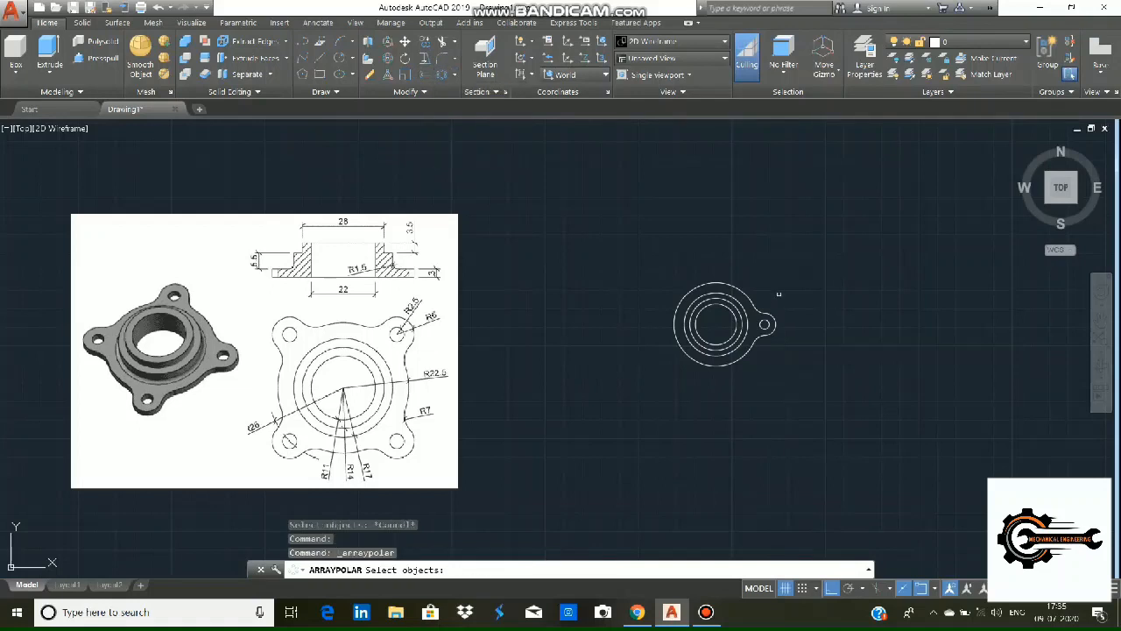
pyautogui.moveTo(778, 294)
pyautogui.mouseDown()
pyautogui.moveTo(776, 346)
pyautogui.moveTo(763, 313)
pyautogui.mouseUp()
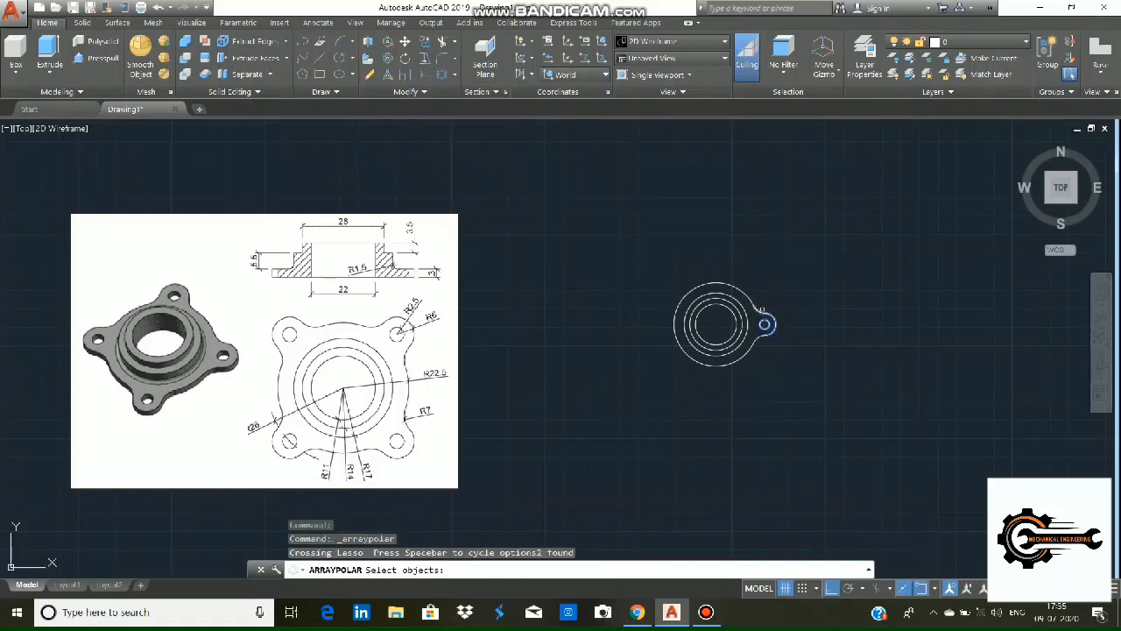
pyautogui.click(762, 310)
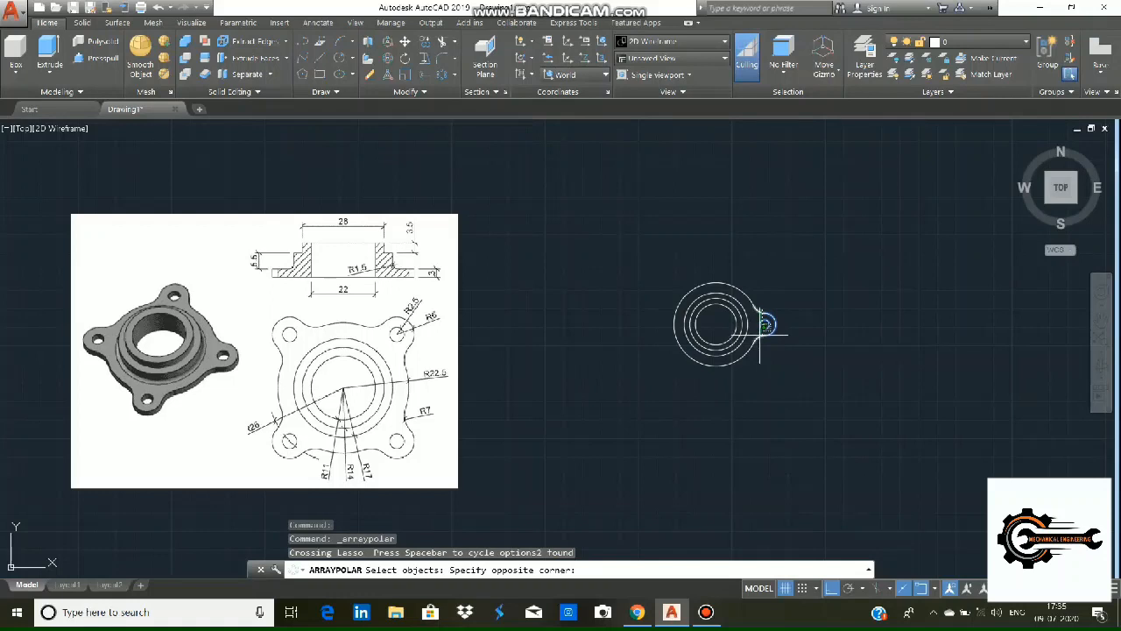
pyautogui.click(759, 334)
pyautogui.press('Return')
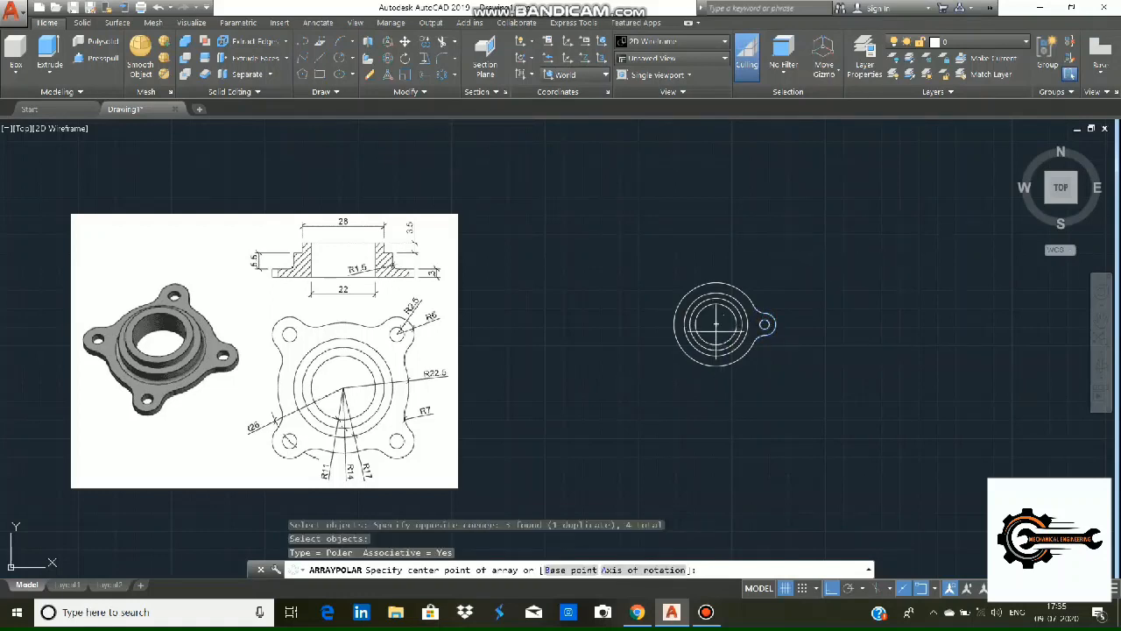
pyautogui.click(716, 324)
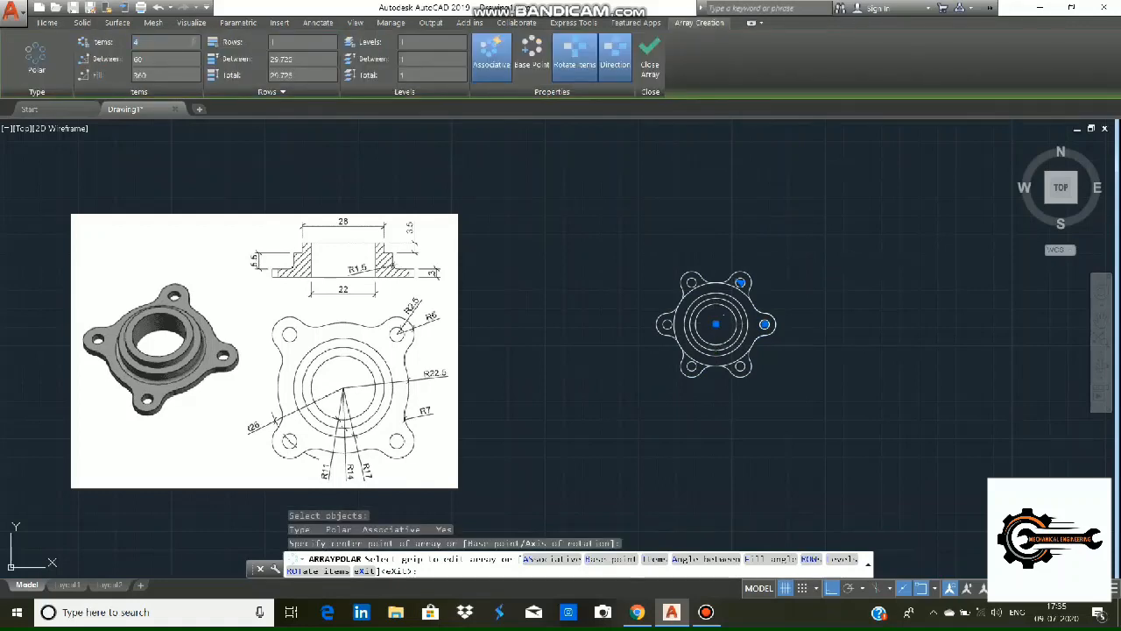
pyautogui.press('Return')
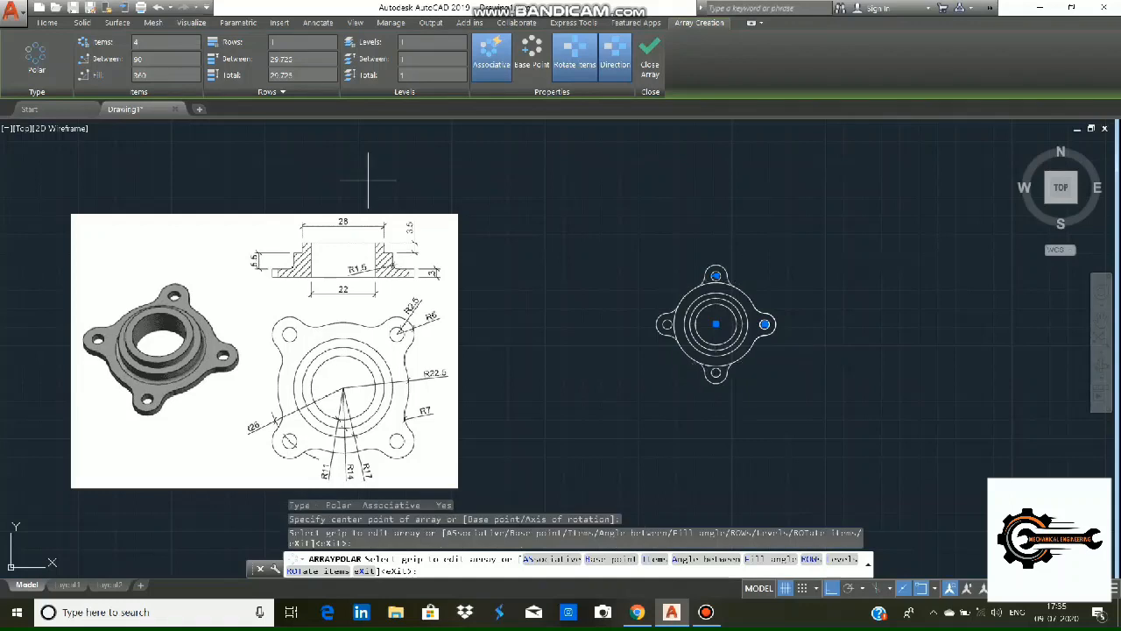
pyautogui.press('Escape')
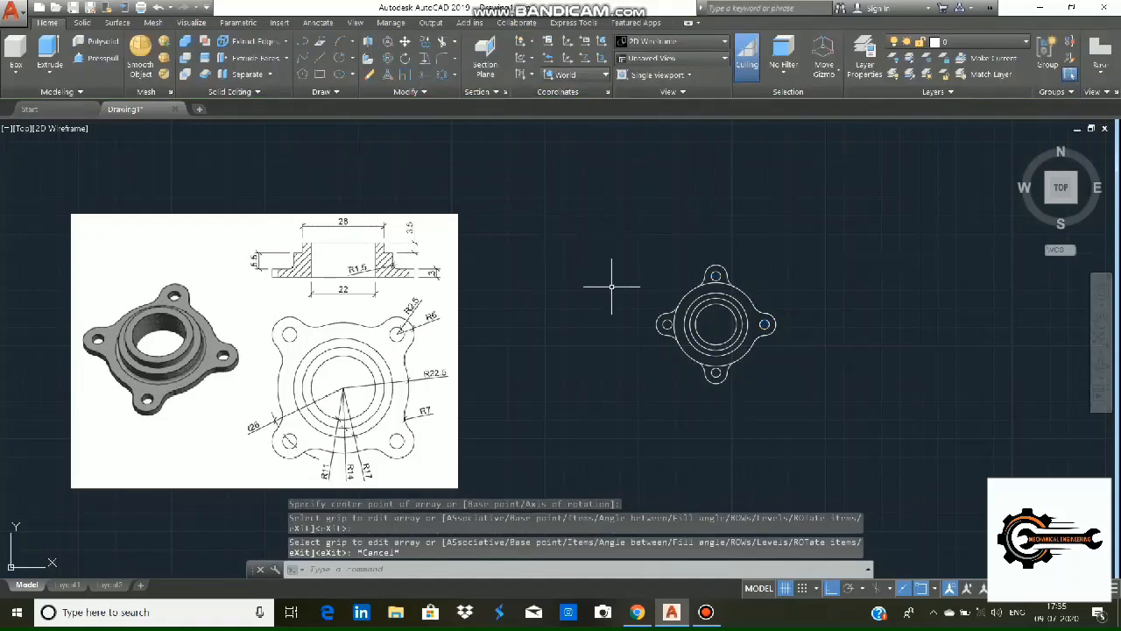
# Step: Trim away the flange circle's arcs that cross the three arrayed lugs, using all objects as cutting edges
pyautogui.write('xr')
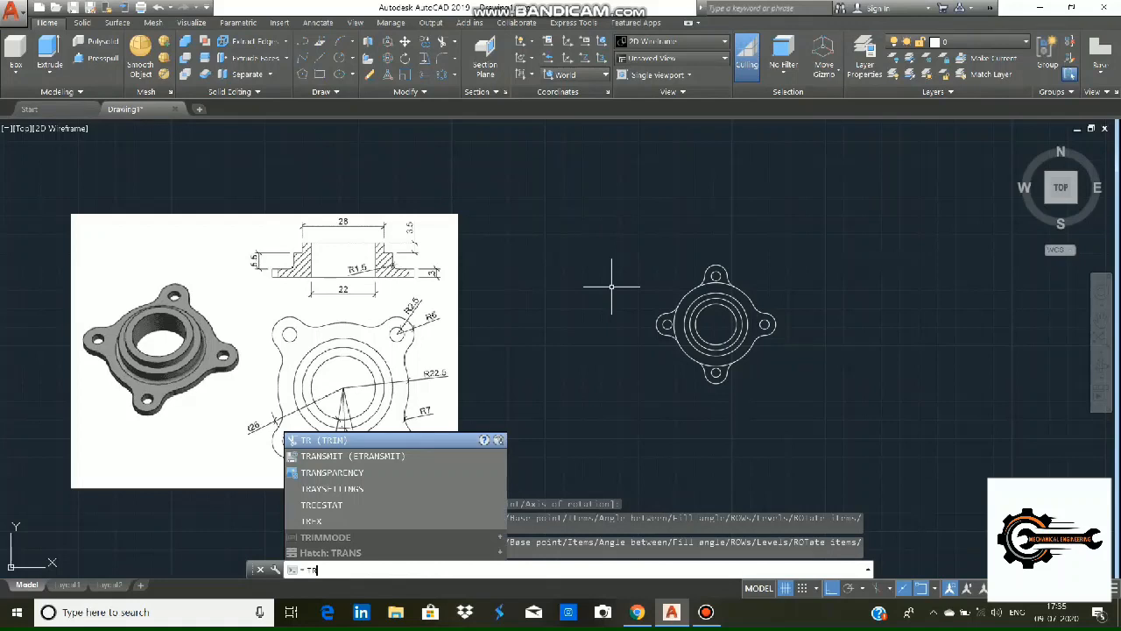
pyautogui.press('Return')
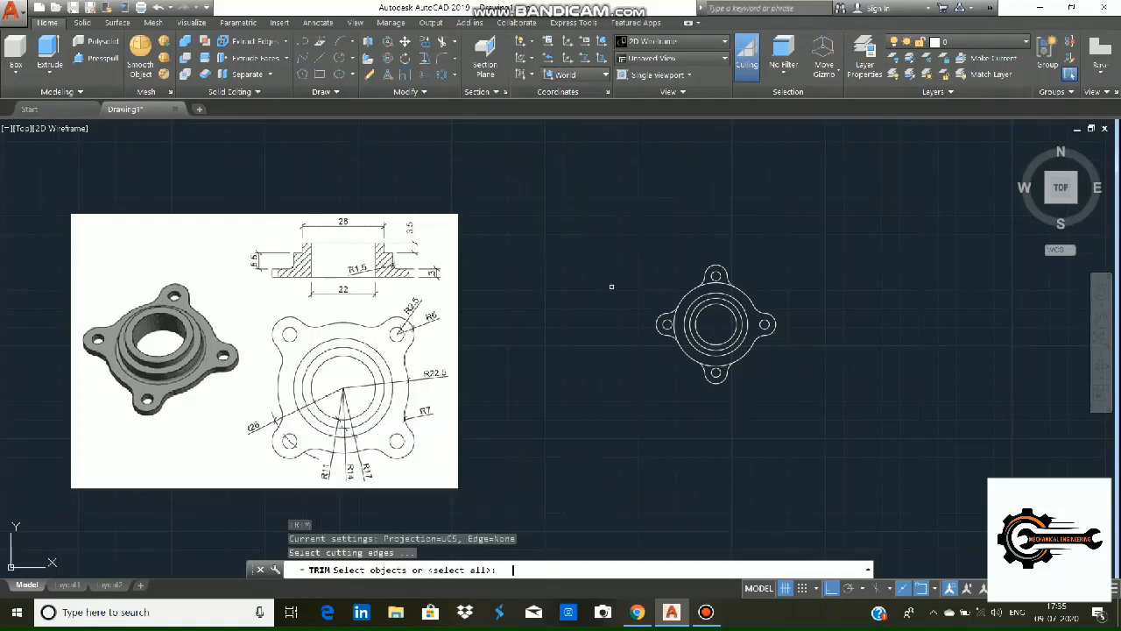
pyautogui.press('Return')
pyautogui.click(719, 275)
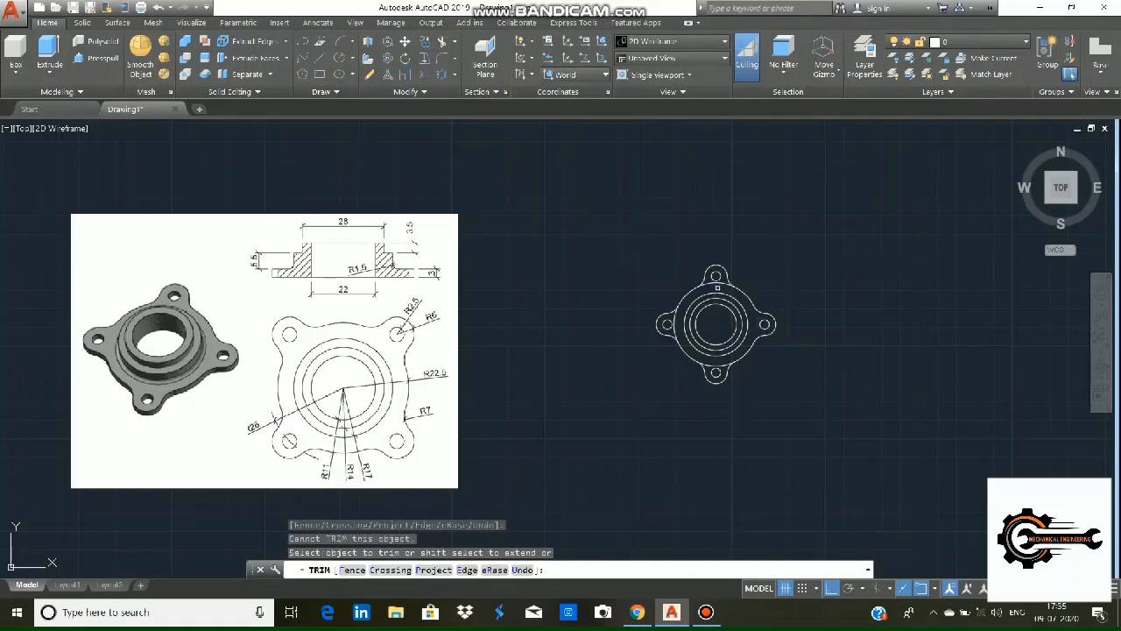
pyautogui.click(718, 284)
pyautogui.click(702, 338)
pyautogui.click(668, 325)
pyautogui.click(674, 318)
pyautogui.click(708, 361)
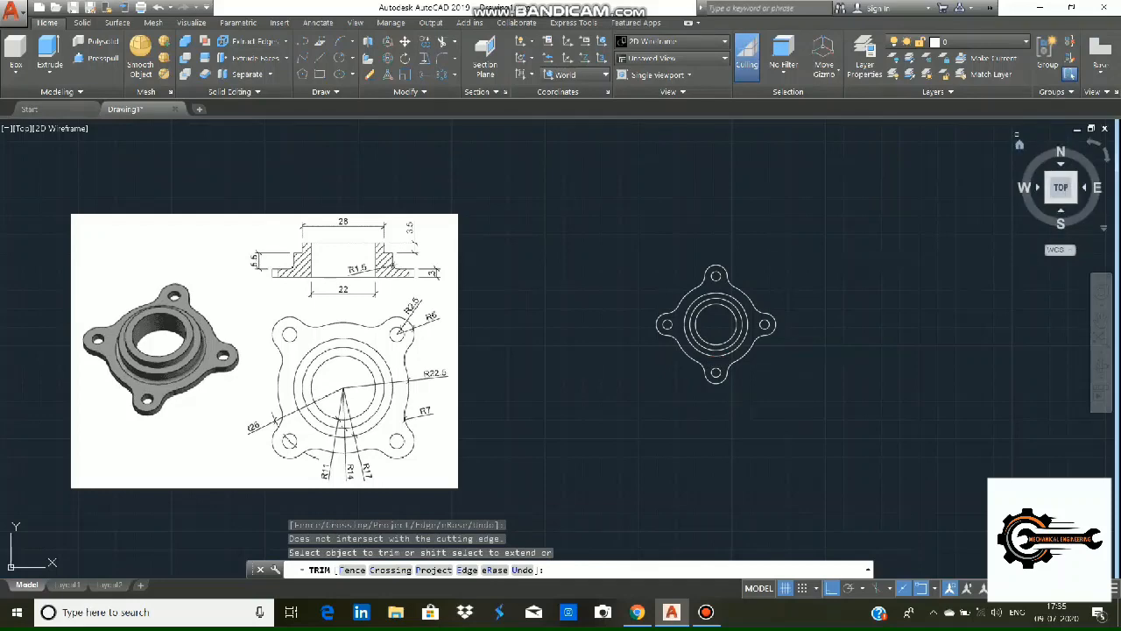
# Step: Press-pull the lugged flange area outside the main circles to a height of 3 and set the visual style to Shades of Gray
pyautogui.click(1019, 144)
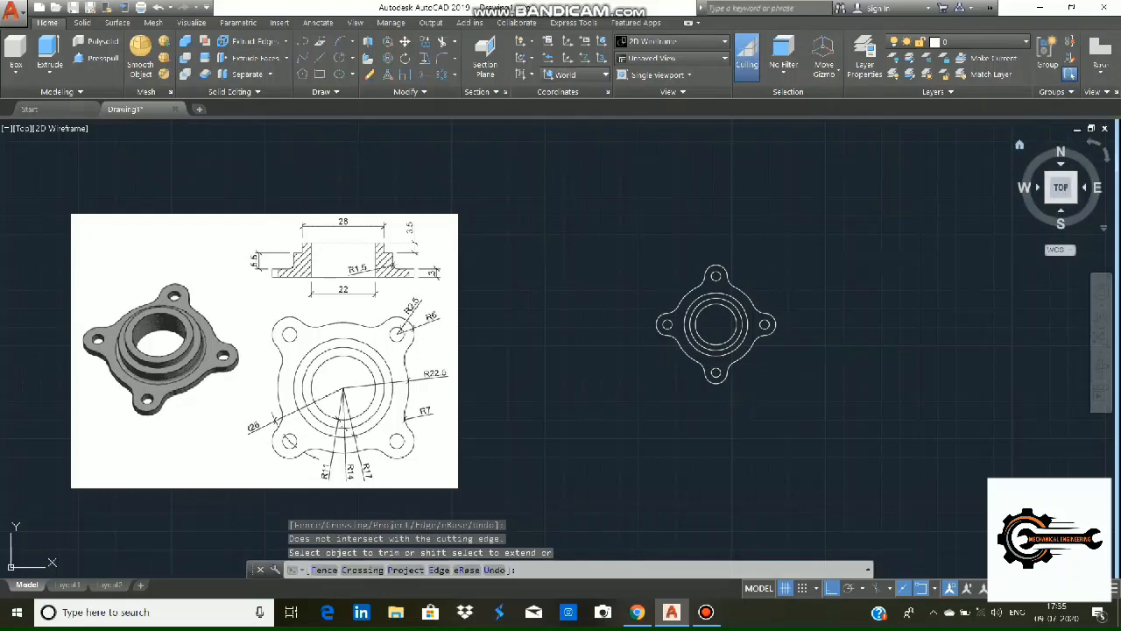
pyautogui.scroll(2, 706, 252)
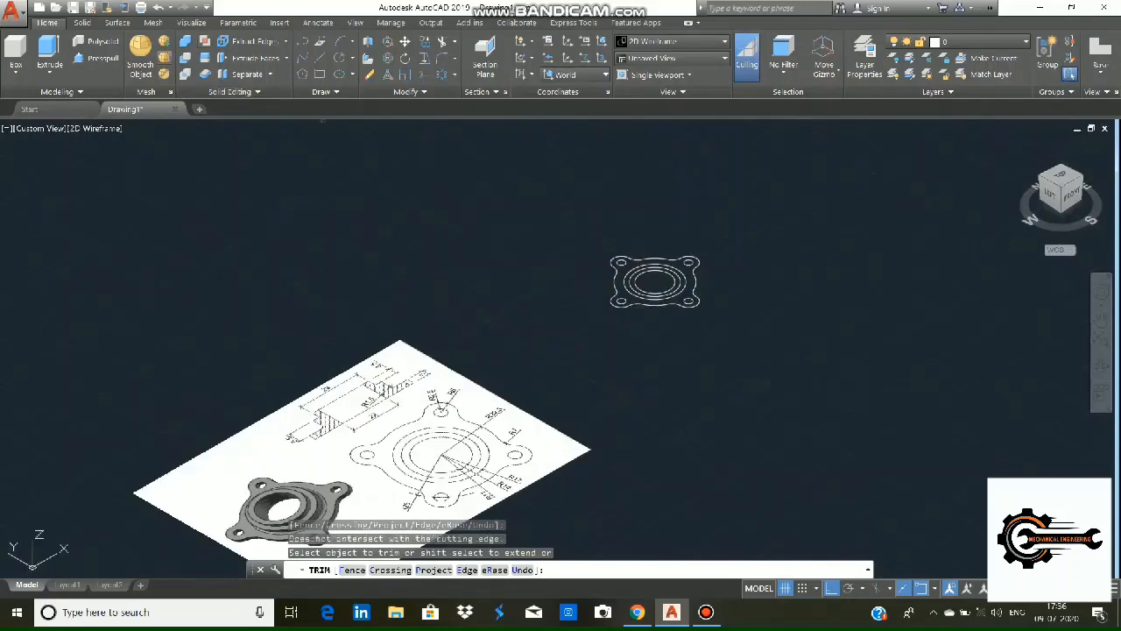
pyautogui.click(96, 58)
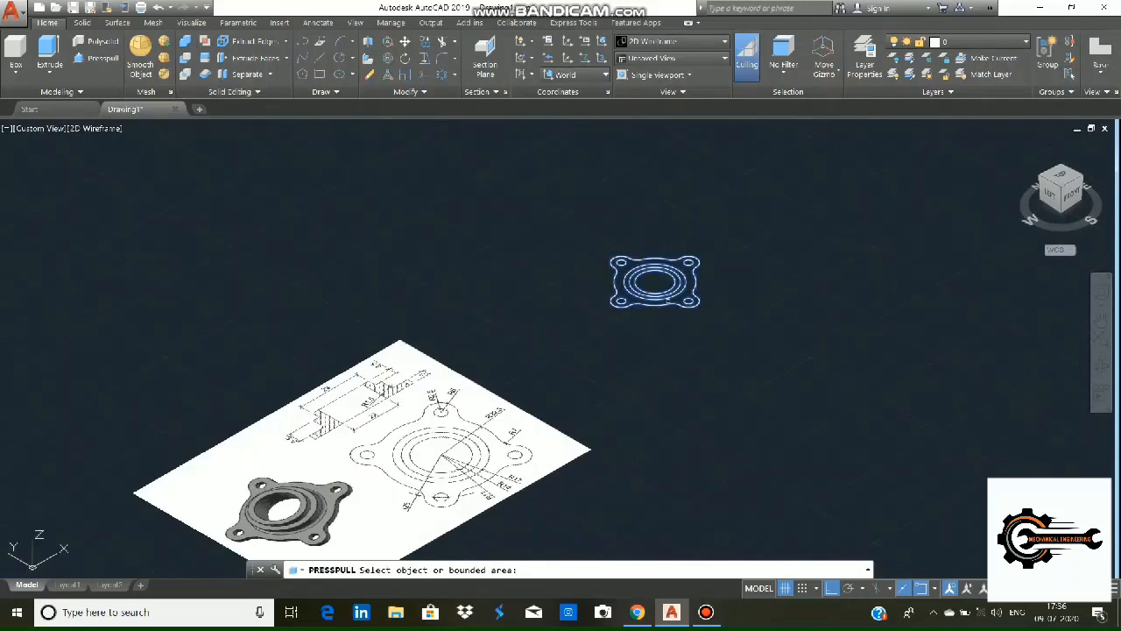
pyautogui.click(656, 289)
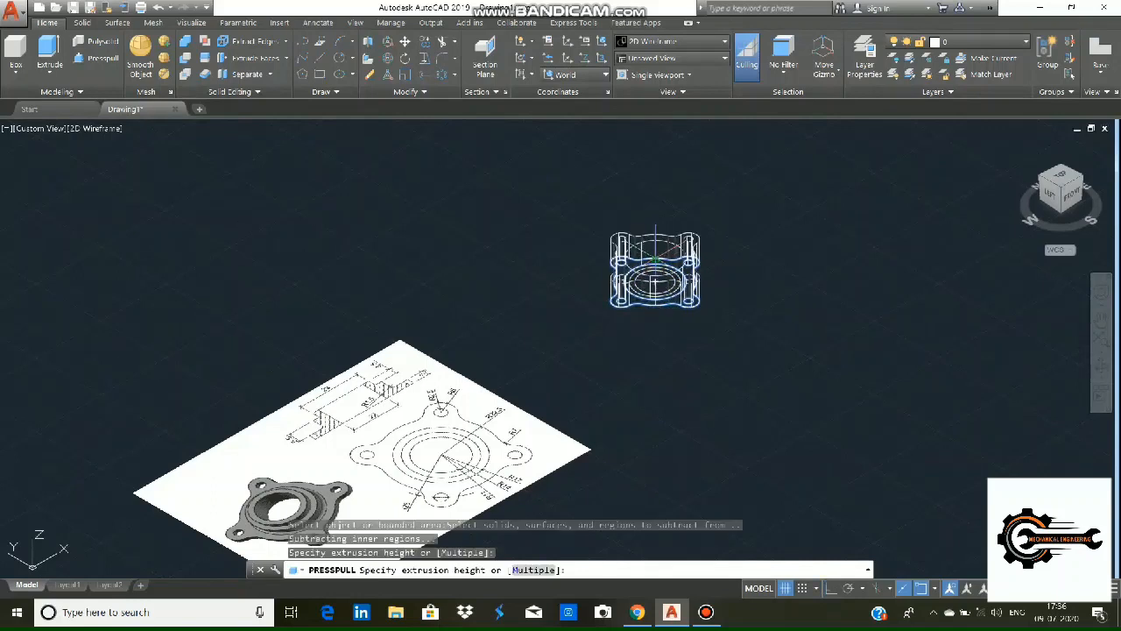
pyautogui.write('3')
pyautogui.press('Return')
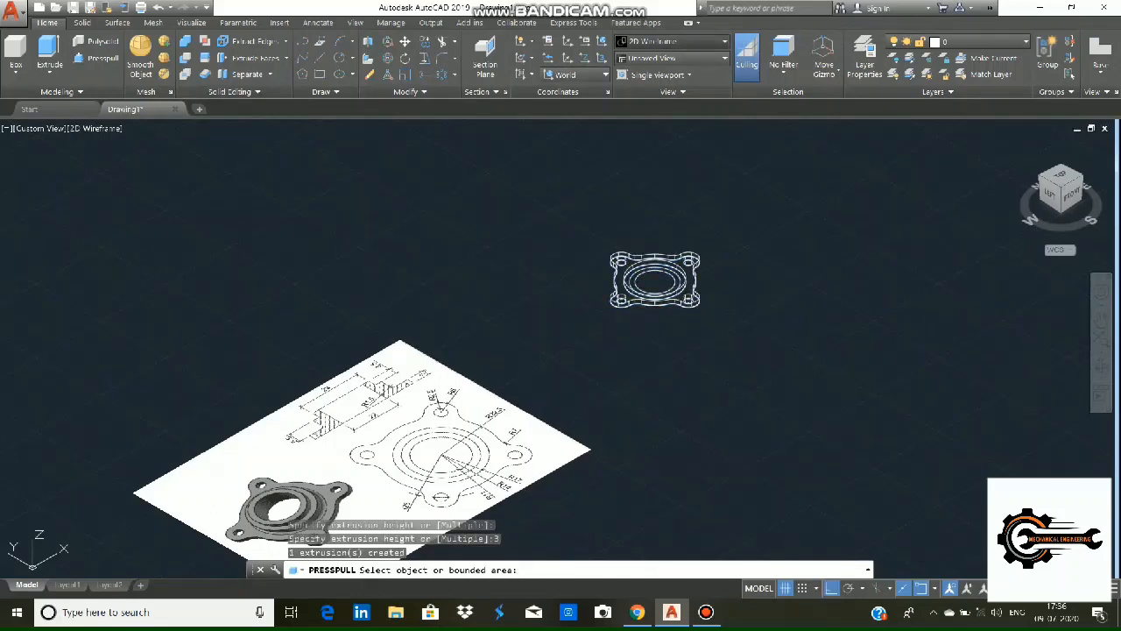
pyautogui.click(689, 41)
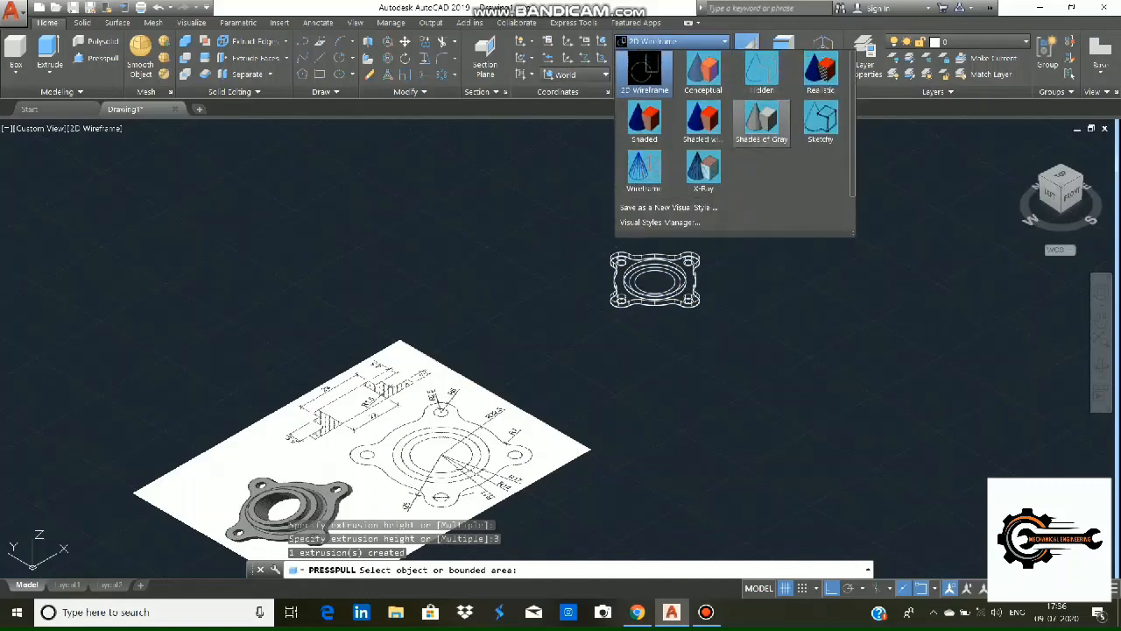
pyautogui.click(763, 125)
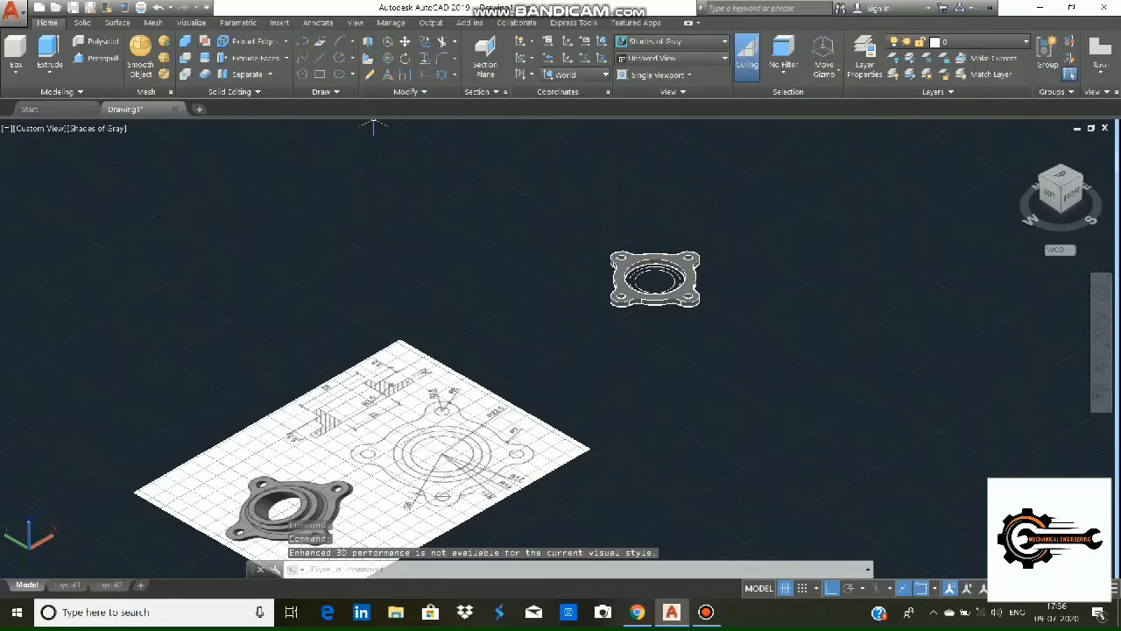
pyautogui.click(99, 58)
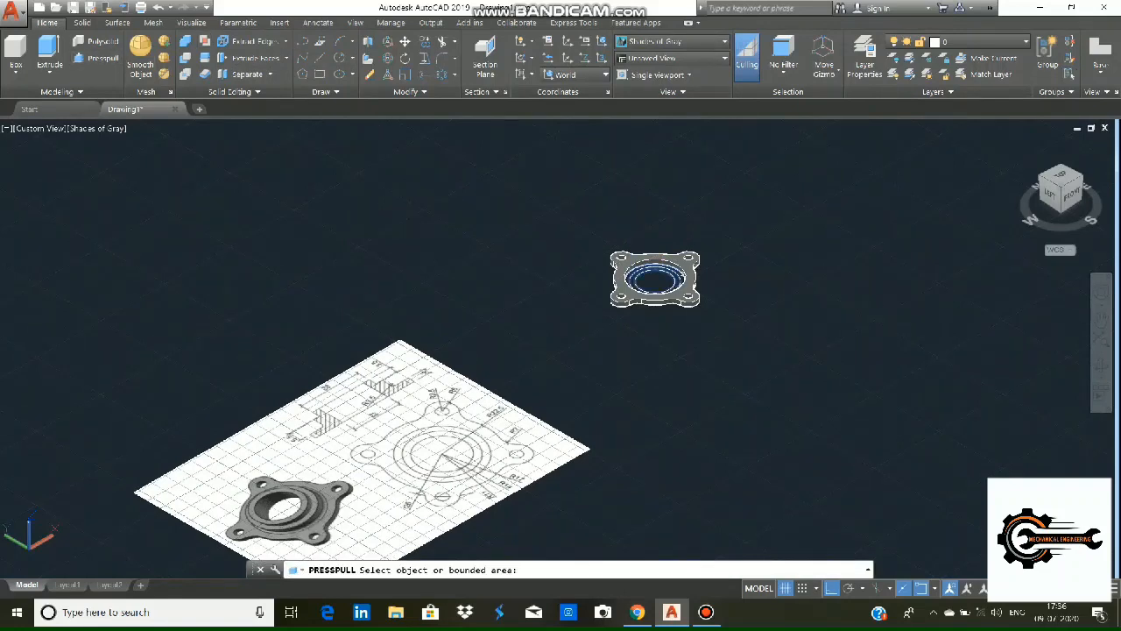
pyautogui.click(655, 279)
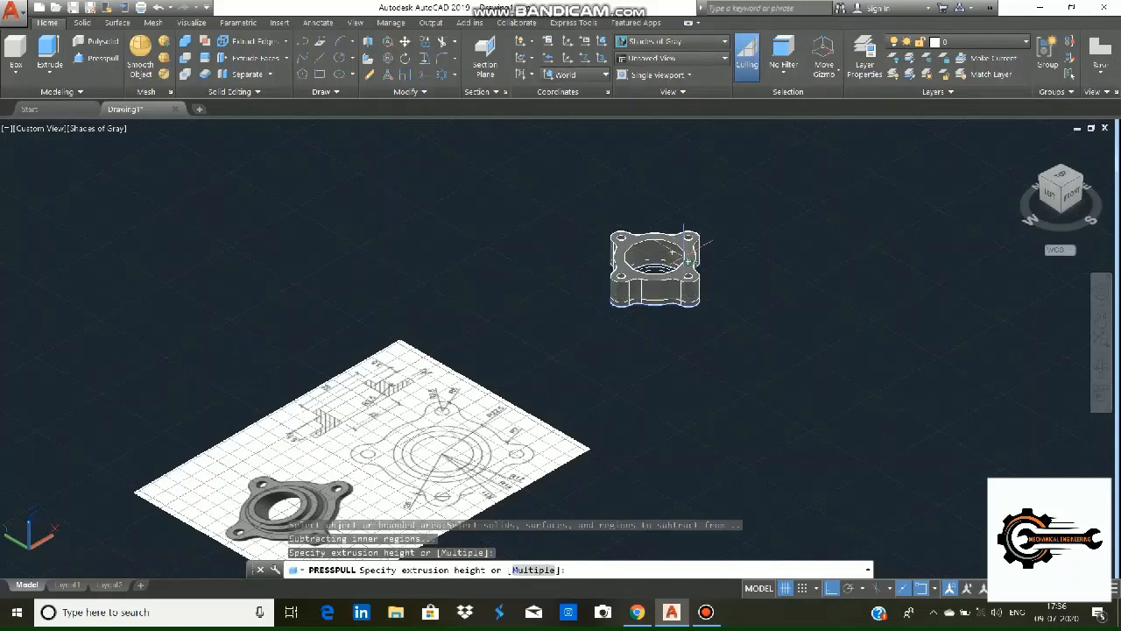
pyautogui.press('Escape')
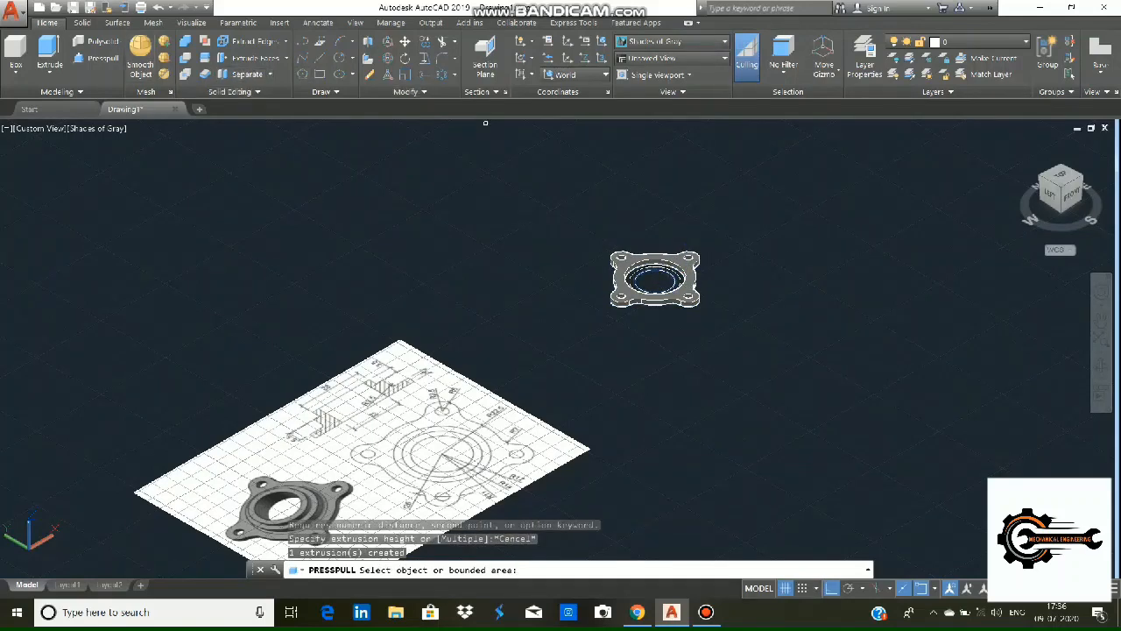
# Step: Press-pull the ring between the outer and middle main circles upward to a height of 8.5
pyautogui.click(98, 58)
pyautogui.scroll(4, 492, 134)
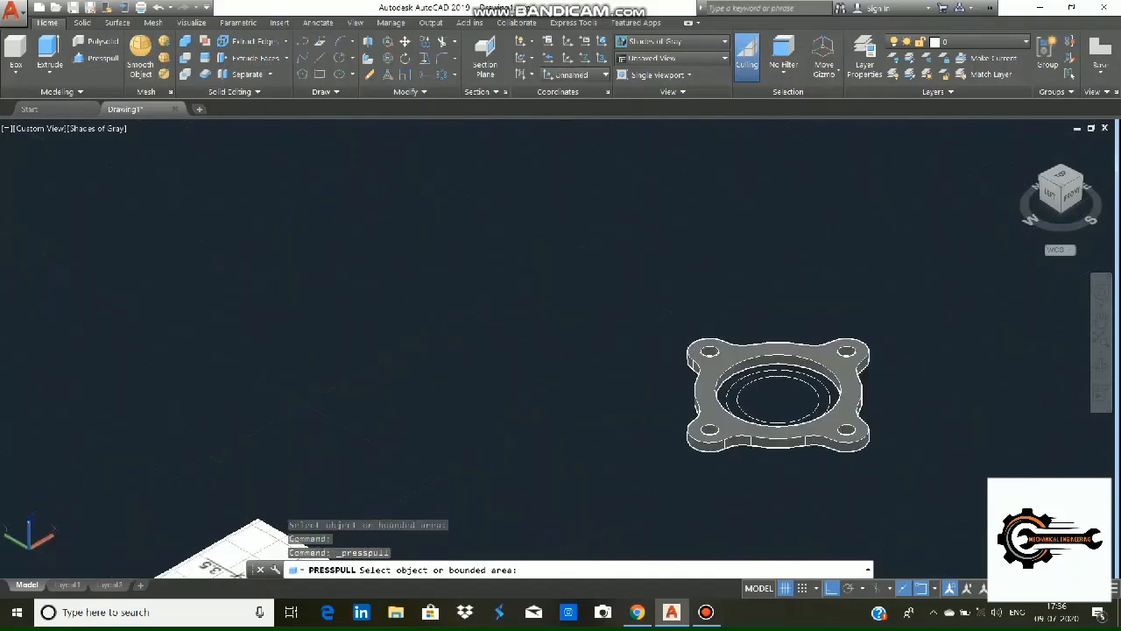
pyautogui.moveTo(775, 432); pyautogui.dragTo(705, 298, button='middle')
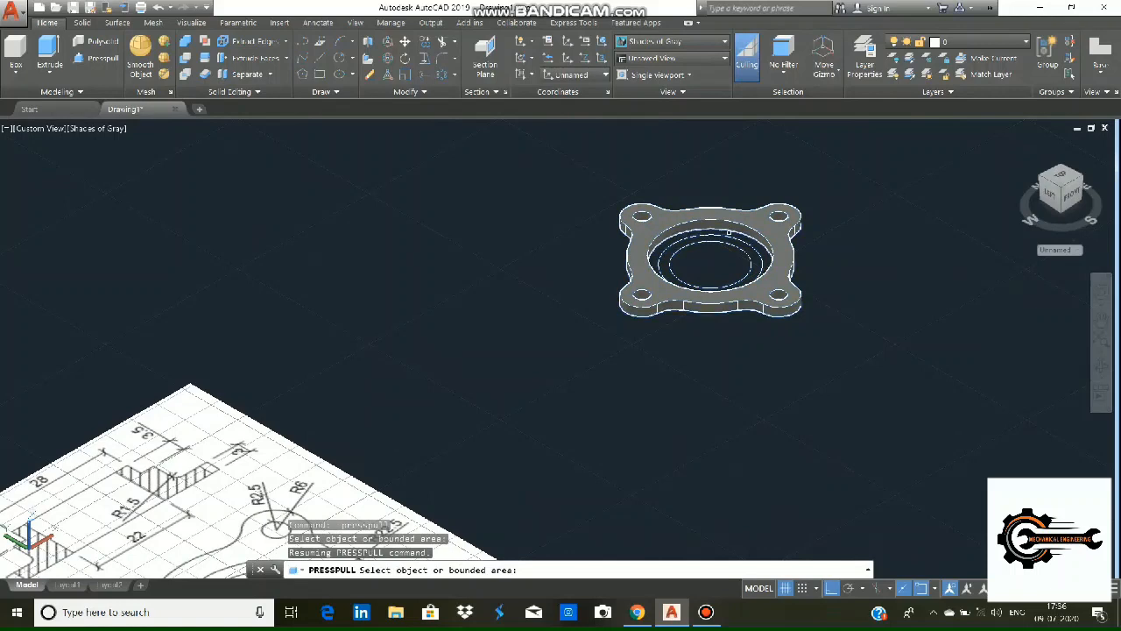
pyautogui.scroll(3, 727, 237)
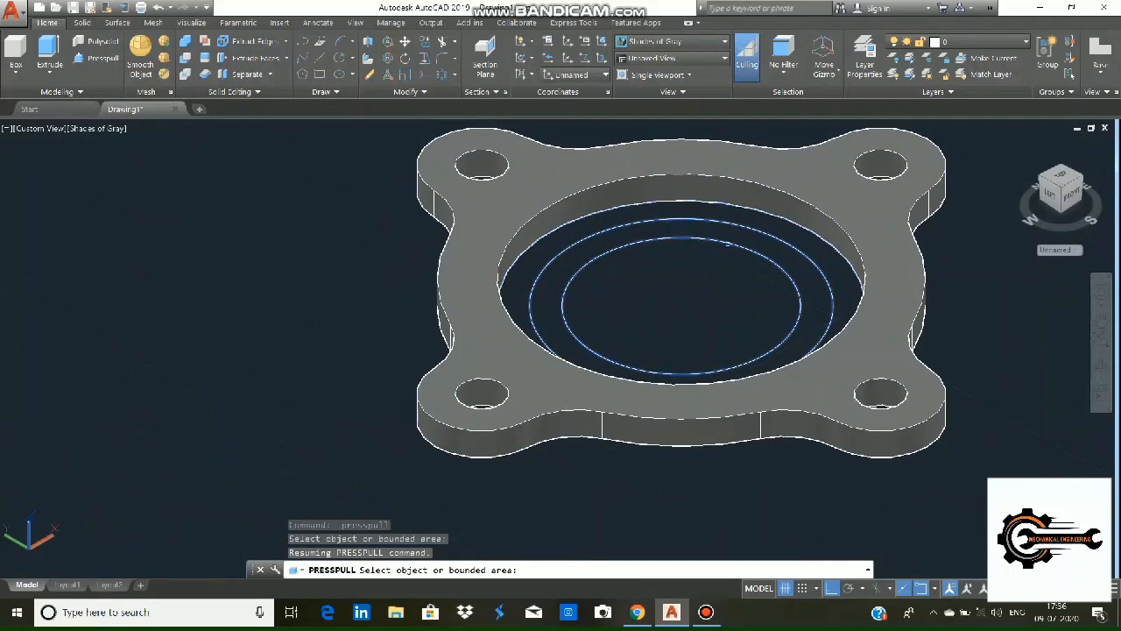
pyautogui.scroll(5, 727, 246)
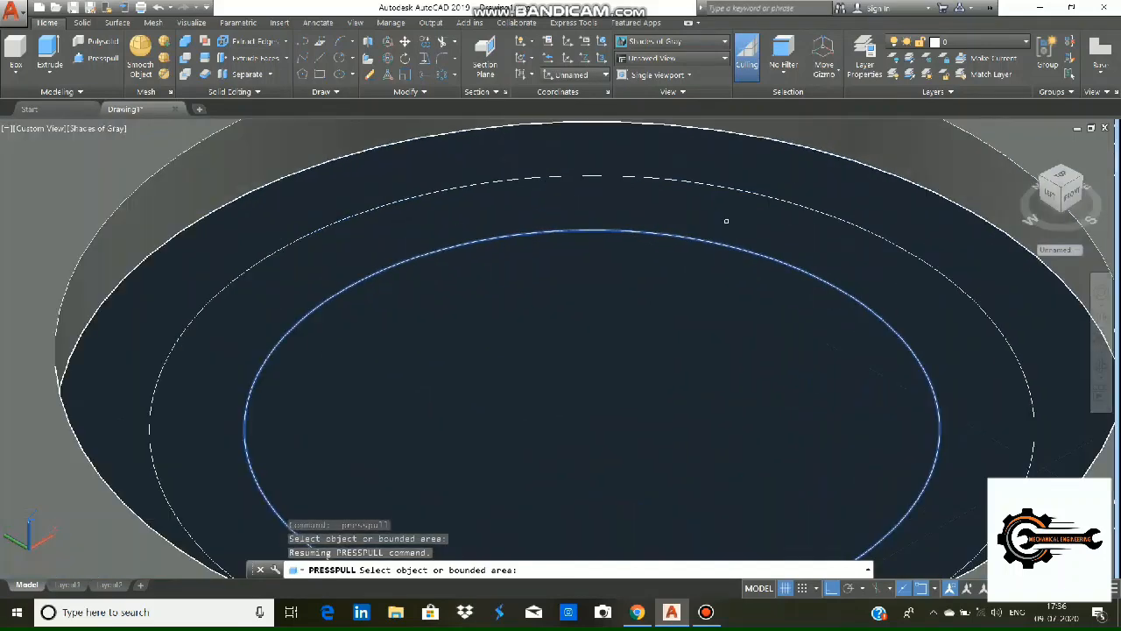
pyautogui.click(730, 164)
pyautogui.scroll(-5, 727, 166)
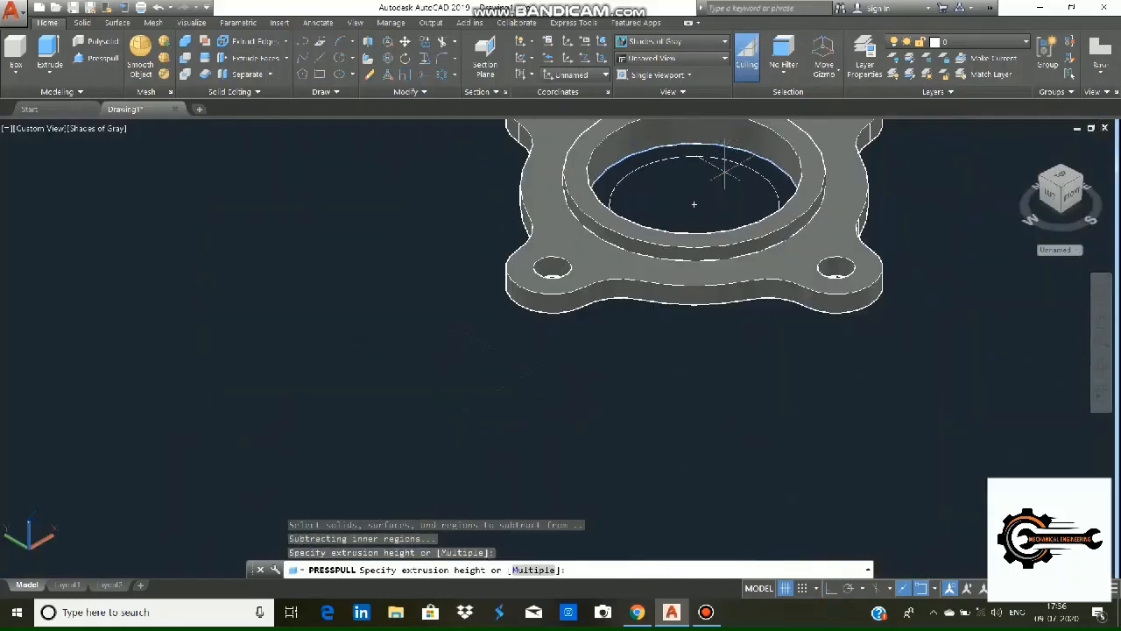
pyautogui.scroll(-4, 723, 166)
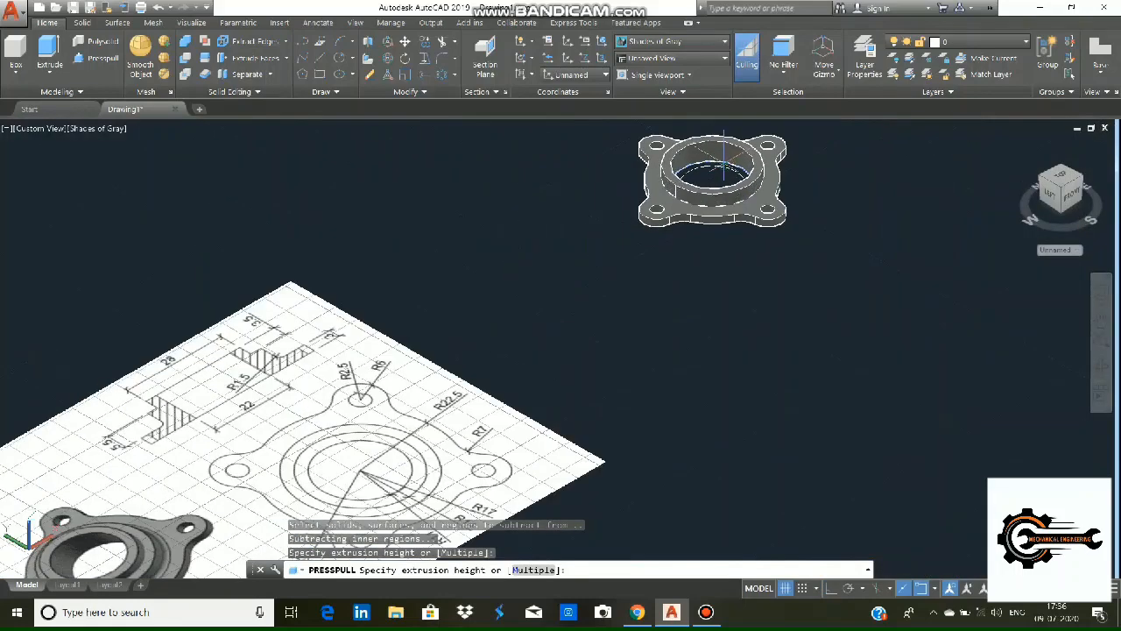
pyautogui.scroll(-3, 722, 168)
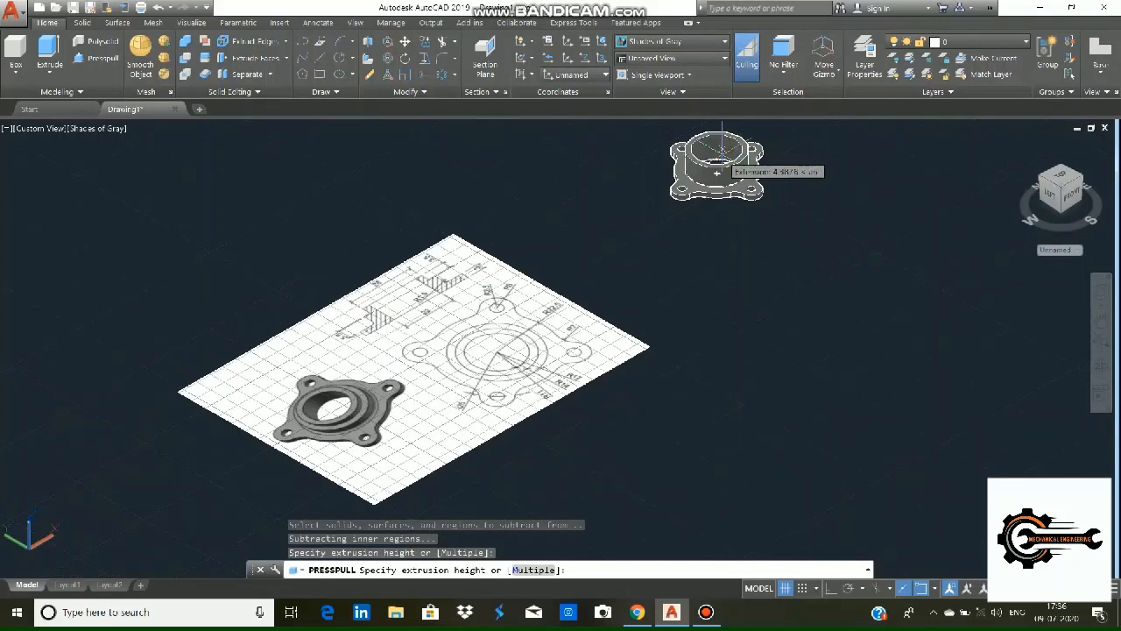
pyautogui.write('8')
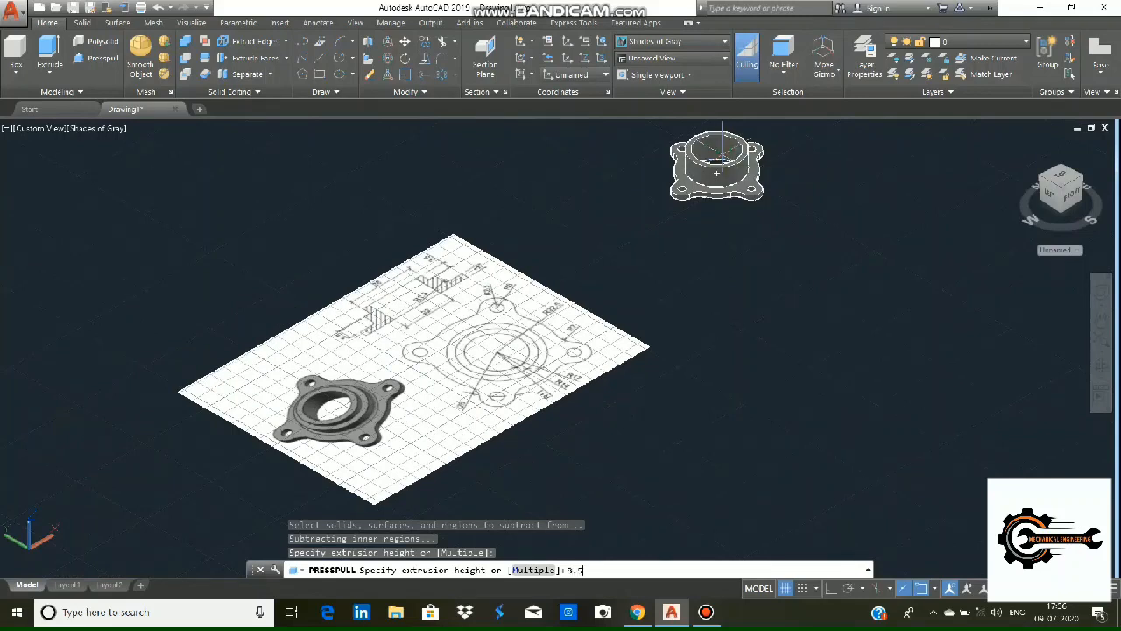
pyautogui.write('.5')
pyautogui.press('Return')
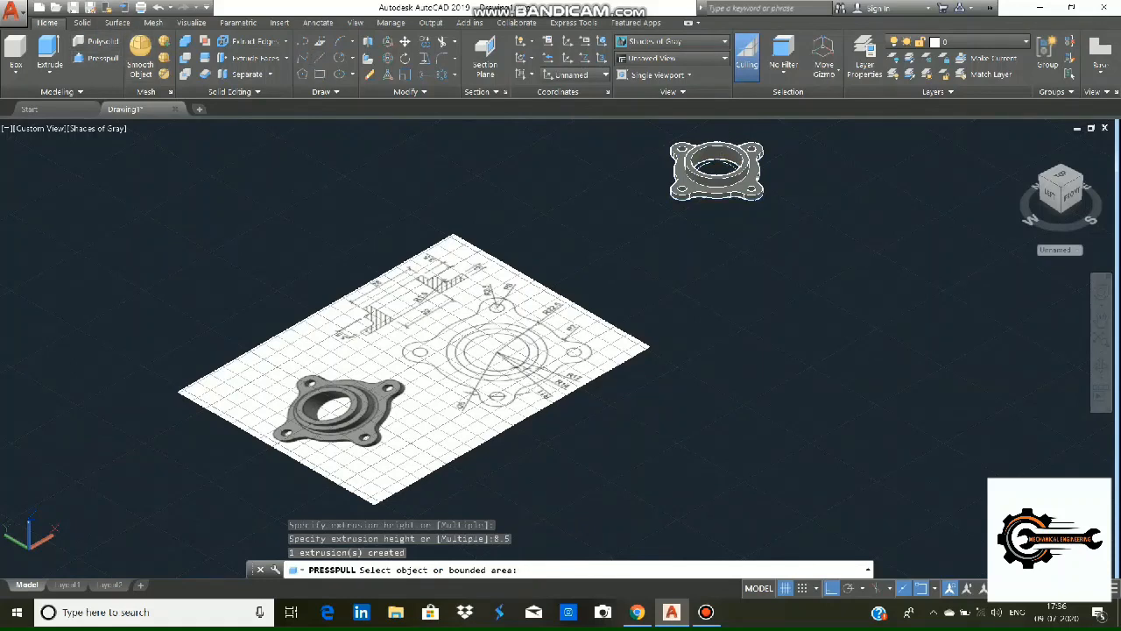
pyautogui.click(101, 58)
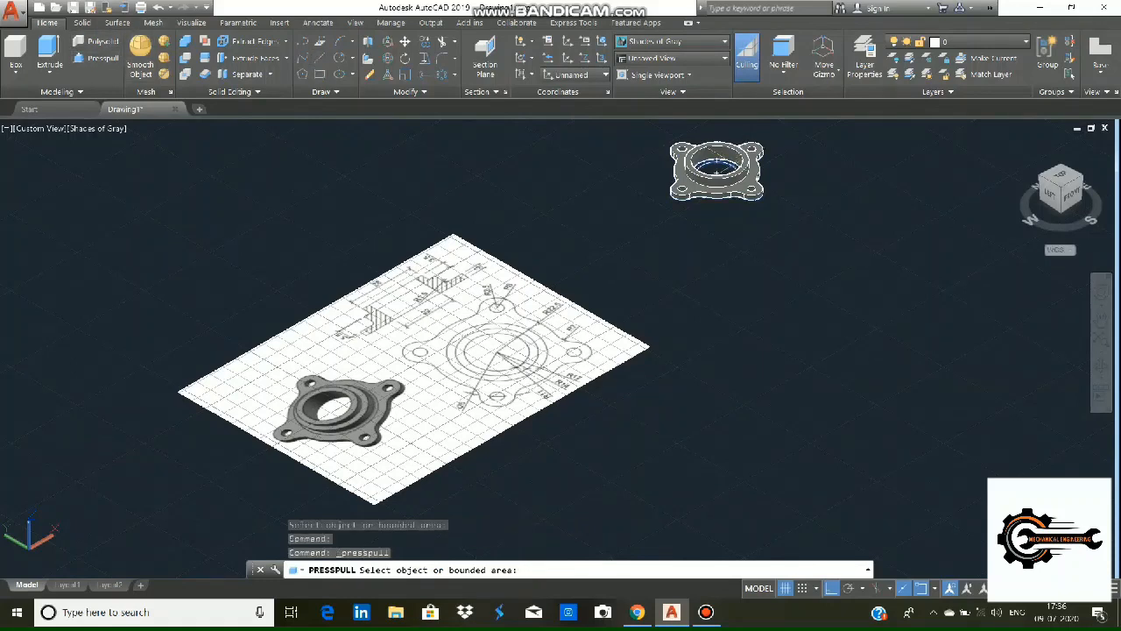
pyautogui.click(717, 168)
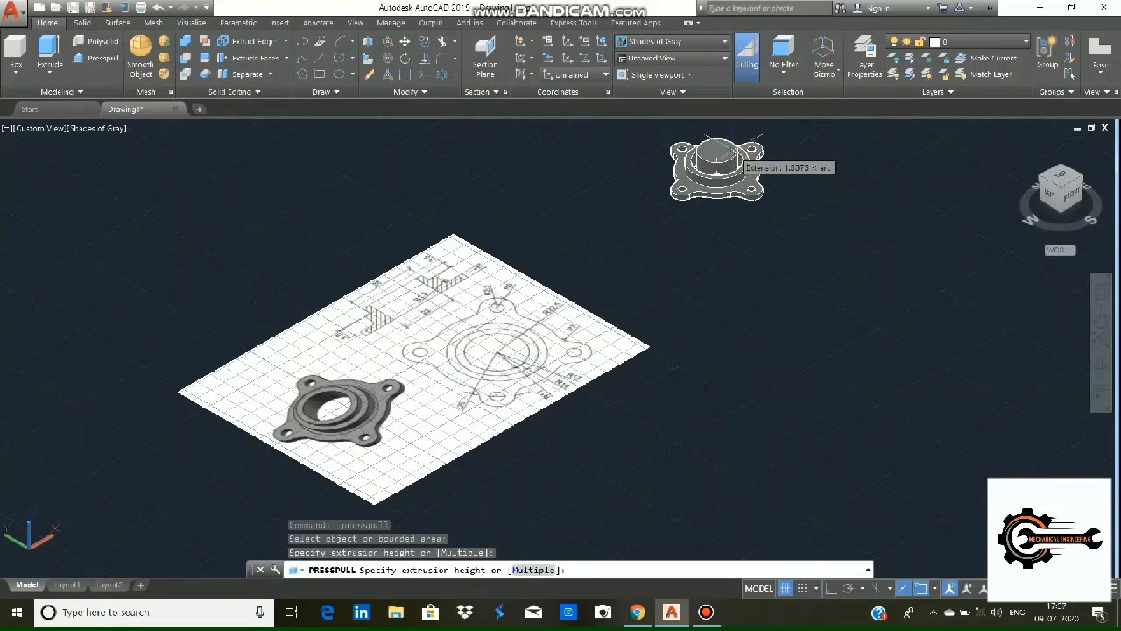
pyautogui.press('Escape')
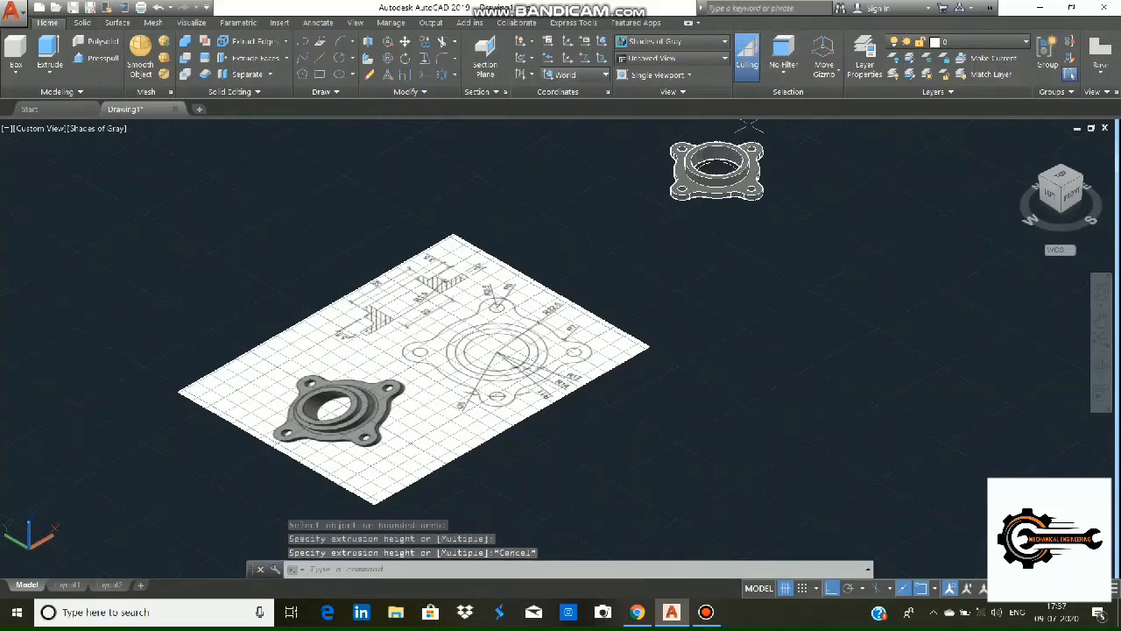
pyautogui.press('Return')
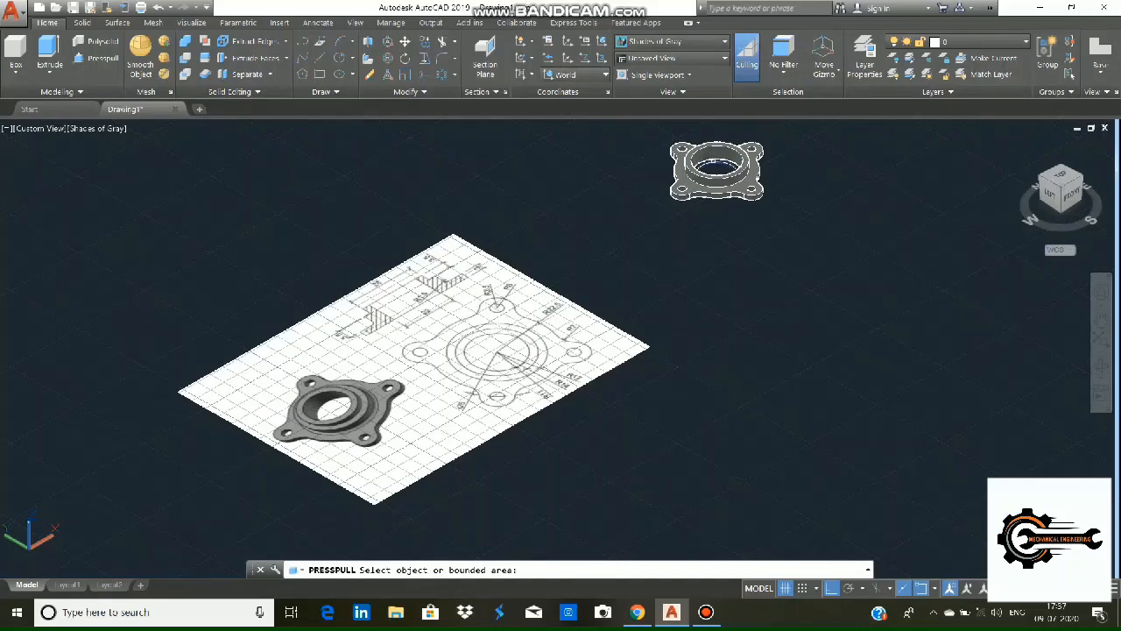
pyautogui.click(716, 163)
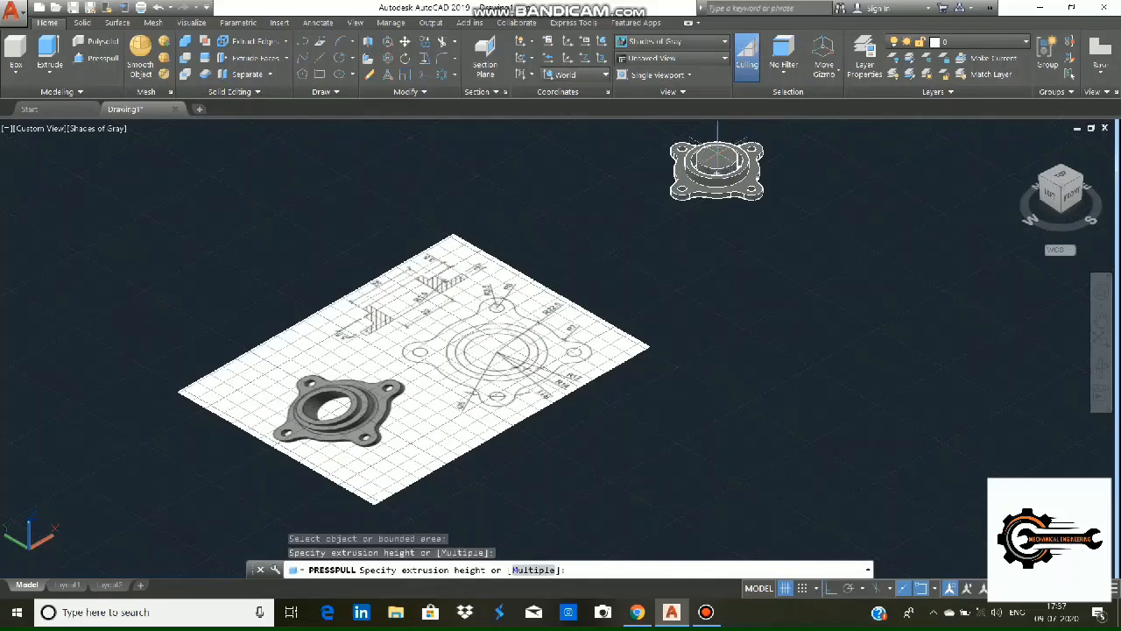
pyautogui.press('Escape')
# Step: Press-pull the ring between the middle and inner main circles upward to a height of 12
pyautogui.press('Return')
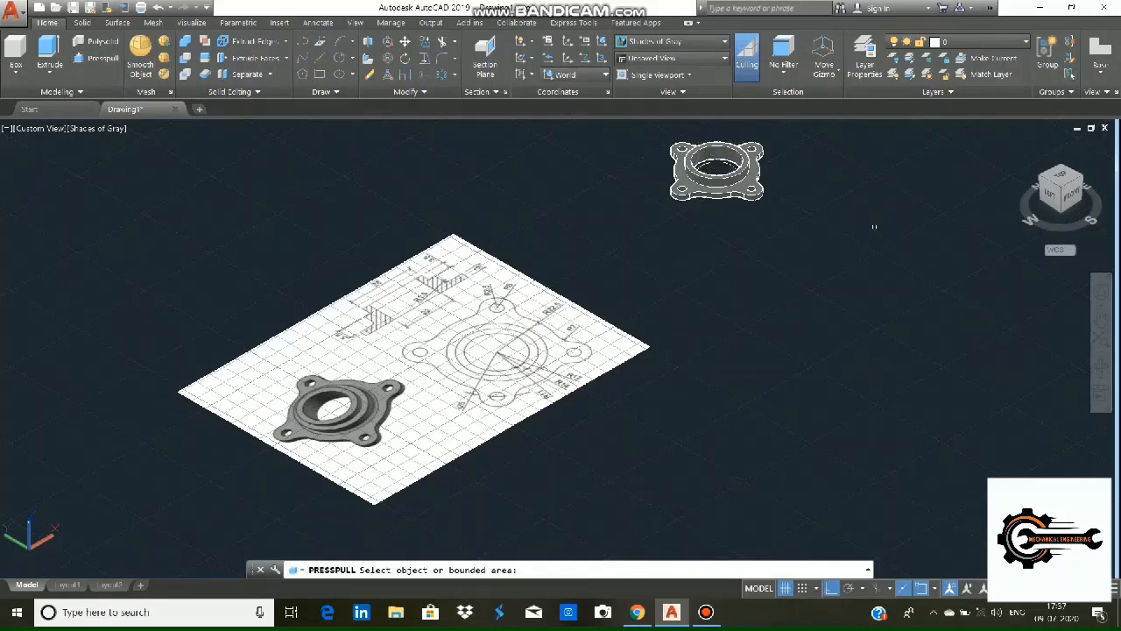
pyautogui.scroll(3, 771, 141)
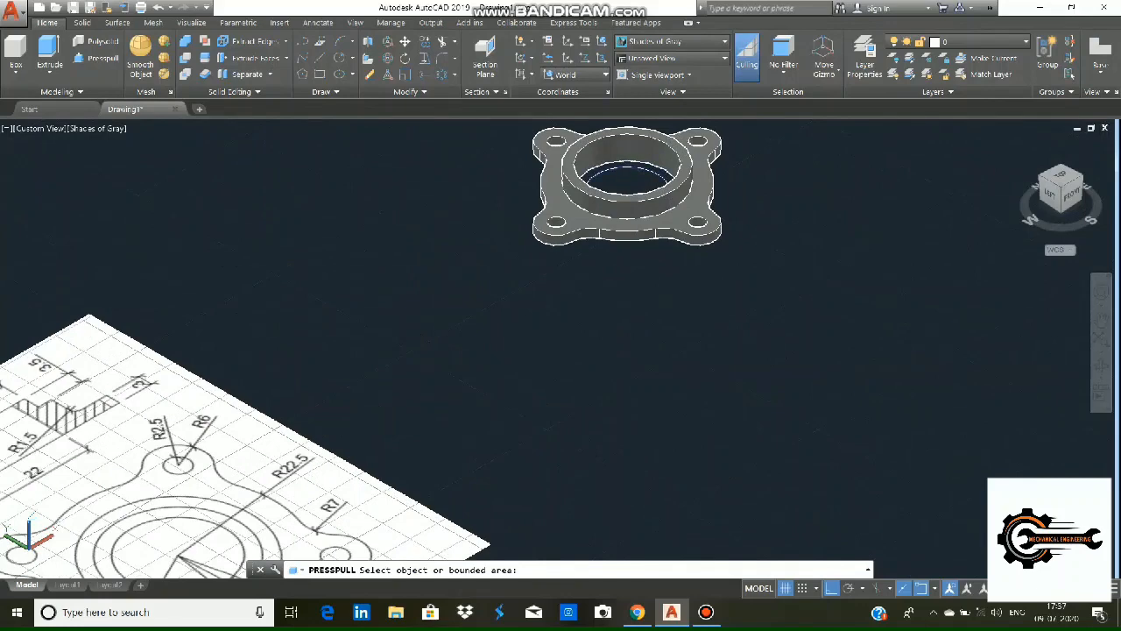
pyautogui.click(627, 178)
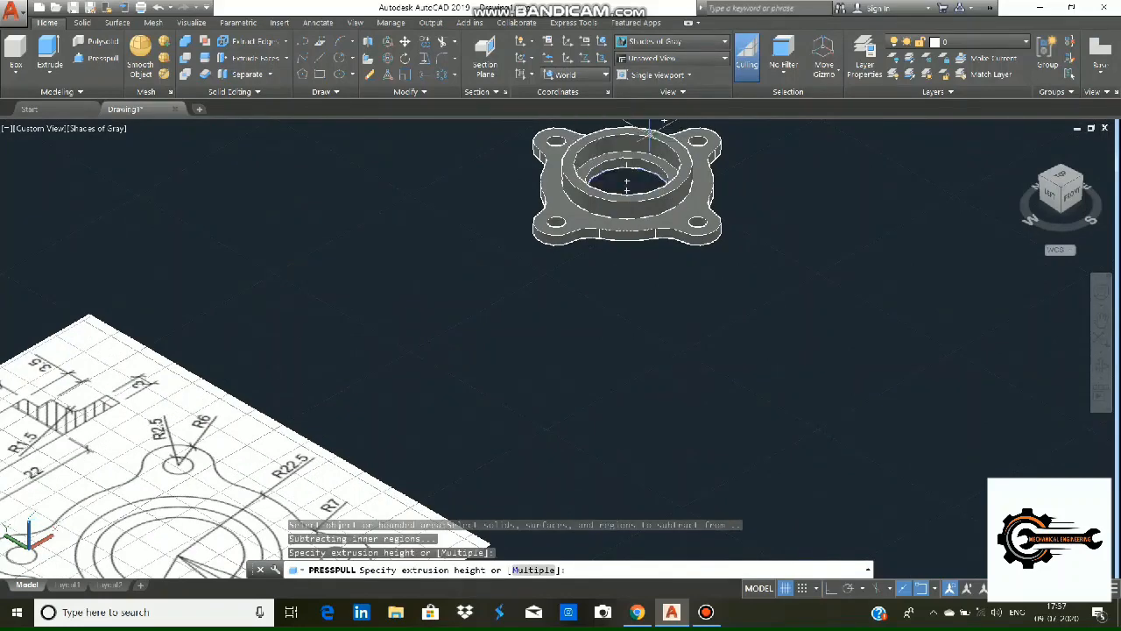
pyautogui.scroll(-2, 628, 175)
pyautogui.scroll(-2, 636, 142)
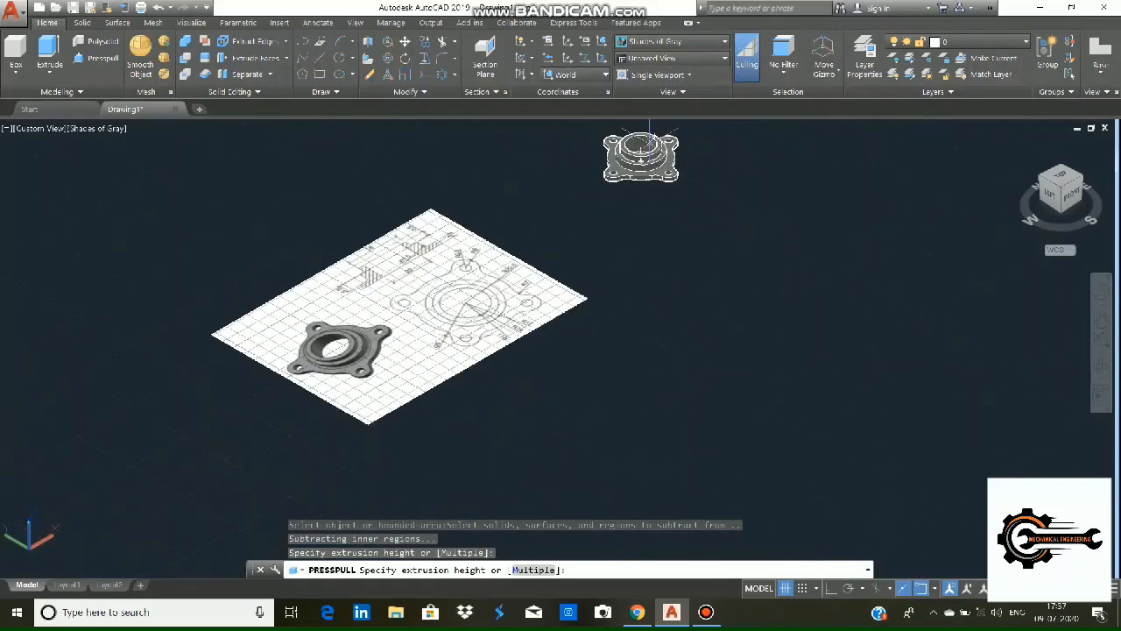
pyautogui.scroll(2, 636, 140)
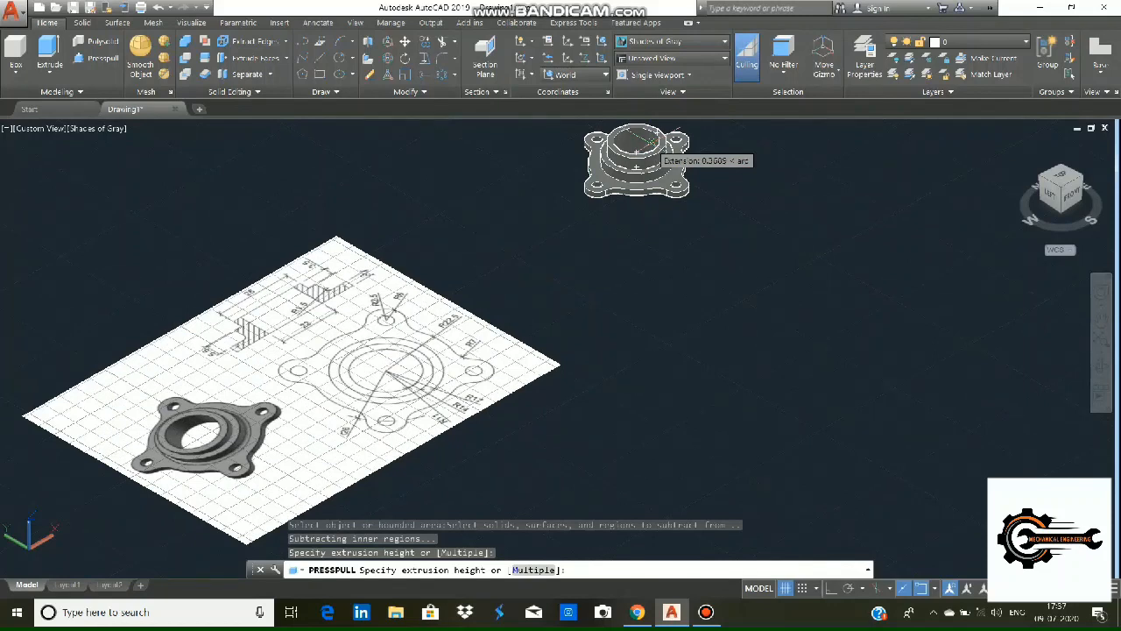
pyautogui.write('12')
pyautogui.press('Return')
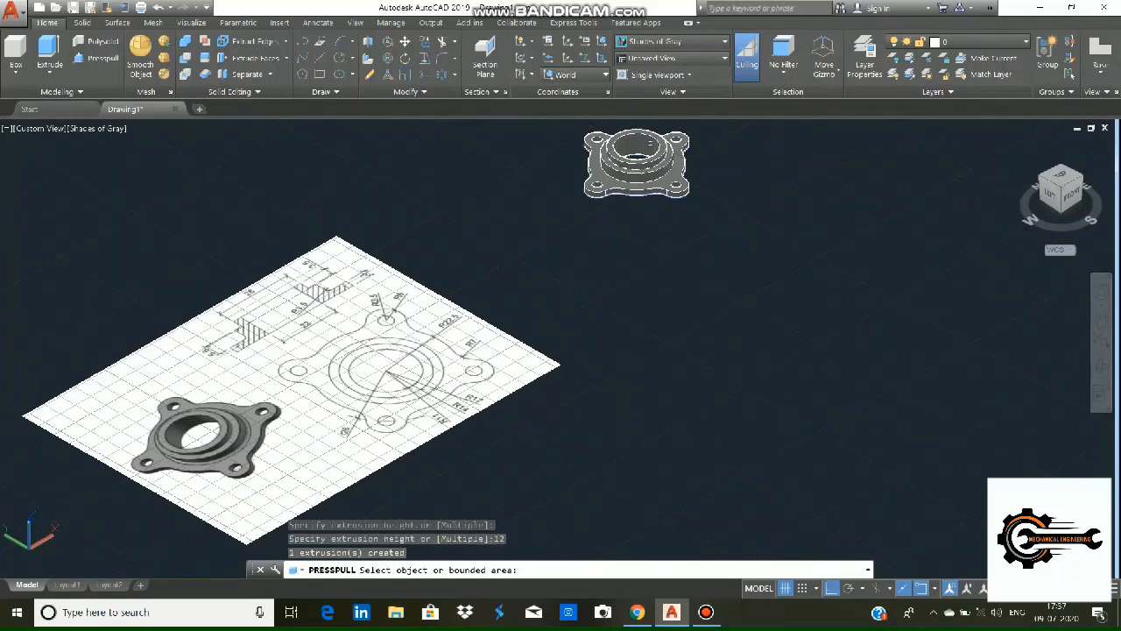
# Step: Orbit around the flange to examine its stepped hub, central bore and four lugs from above and from the side
pyautogui.scroll(-2, 637, 142)
pyautogui.scroll(2, 844, 210)
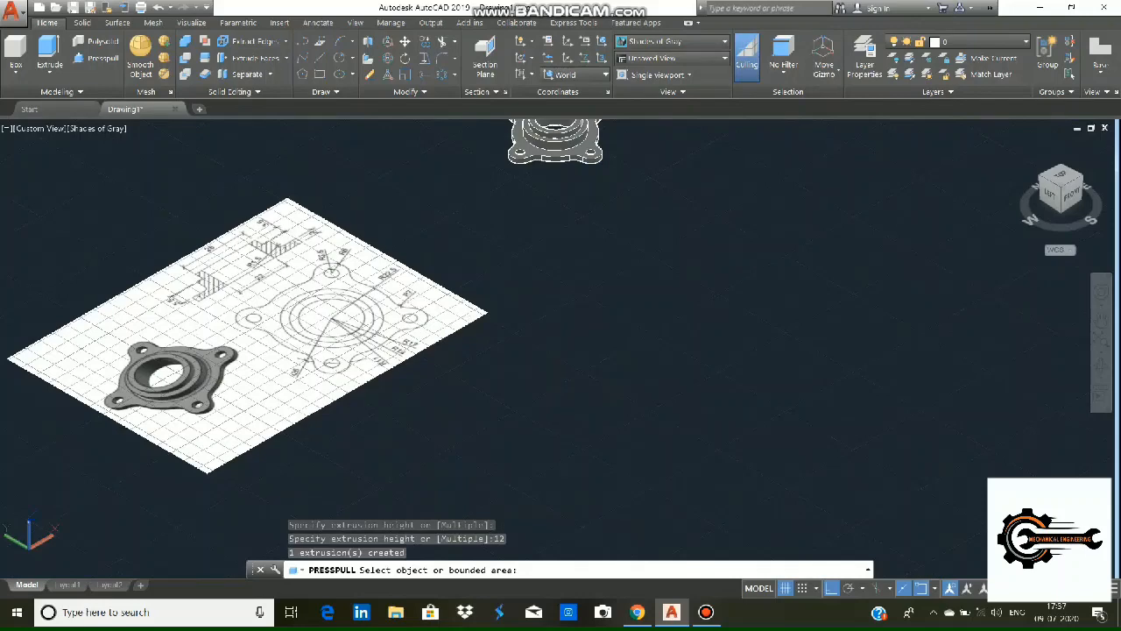
pyautogui.click(1101, 367)
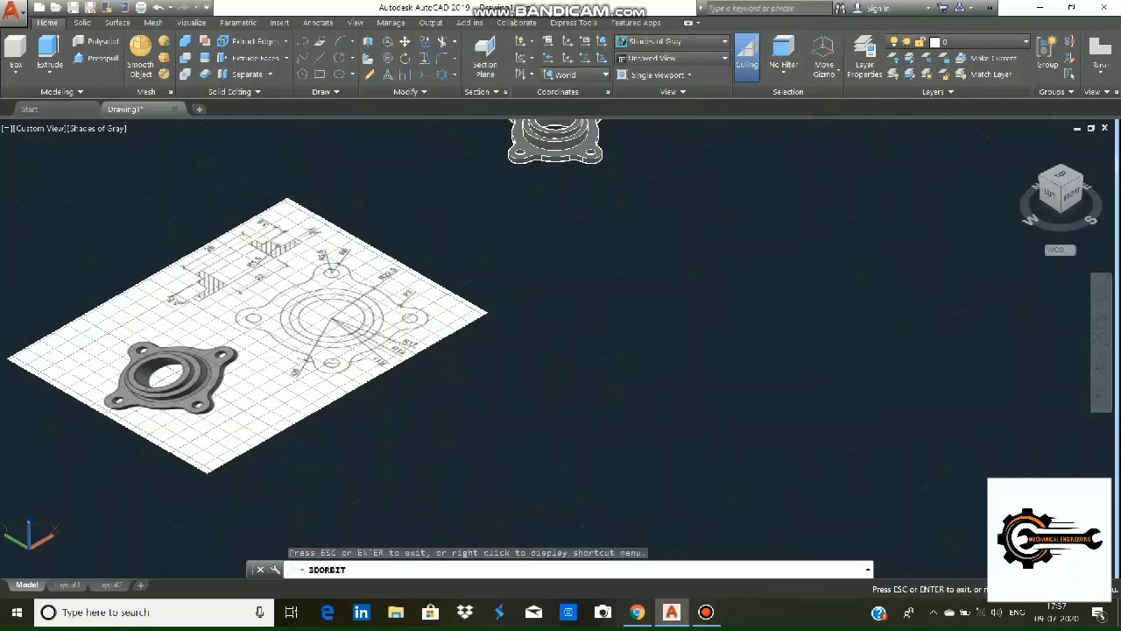
pyautogui.moveTo(493, 129); pyautogui.dragTo(624, 403)
pyautogui.scroll(7, 724, 309)
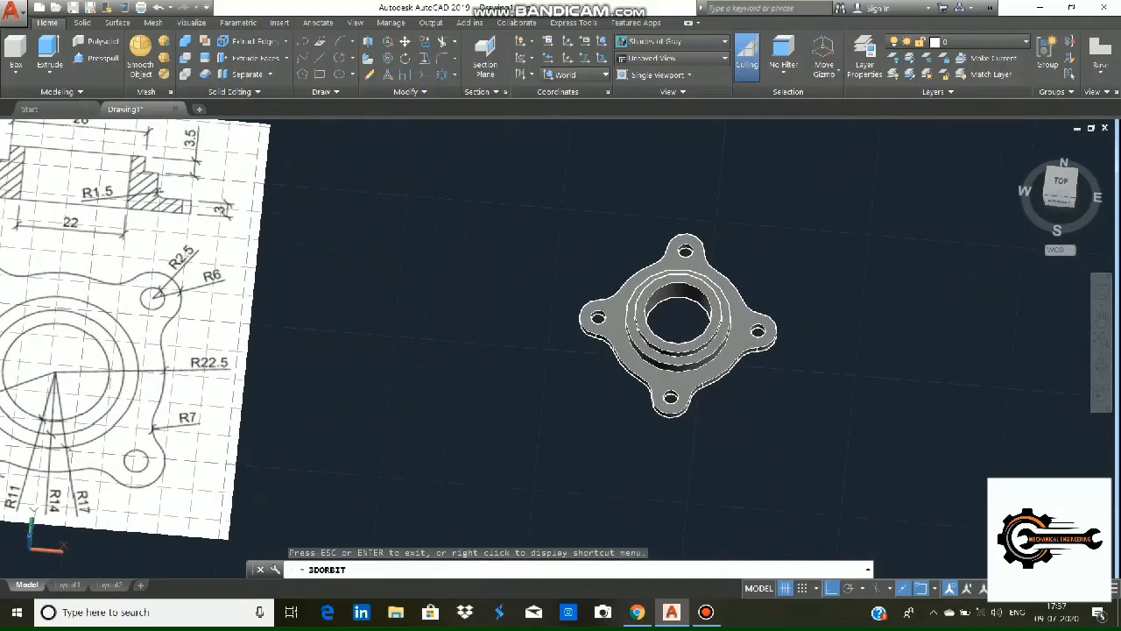
pyautogui.moveTo(367, 395); pyautogui.dragTo(464, 307)
pyautogui.scroll(-8, 438, 237)
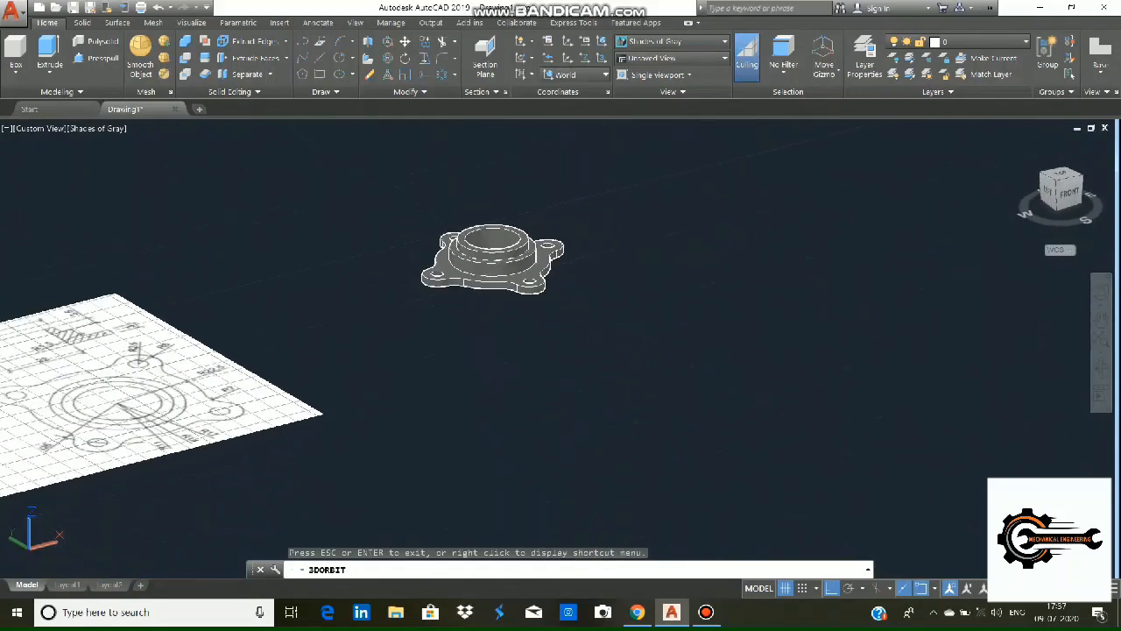